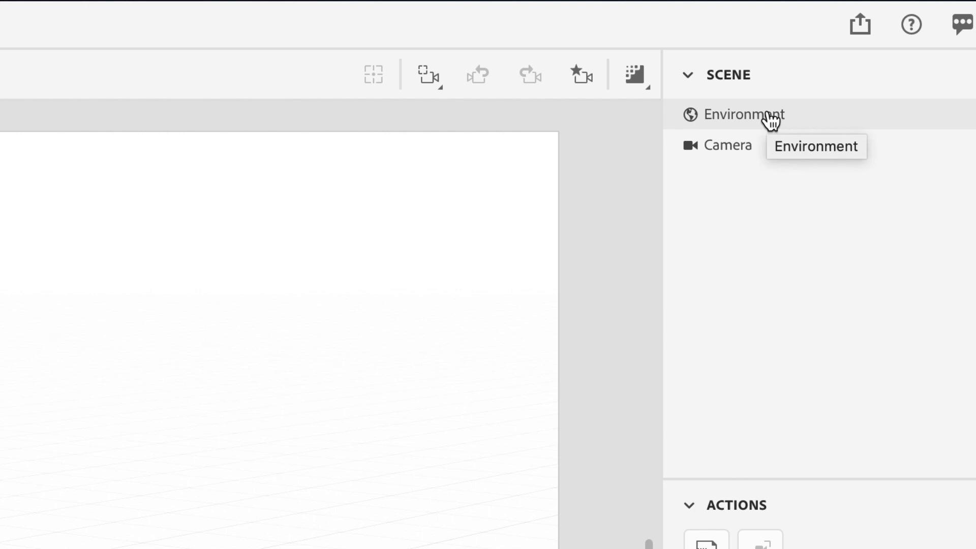
Select the Camera in the Scene panel to view the cylinder model
click(689, 149)
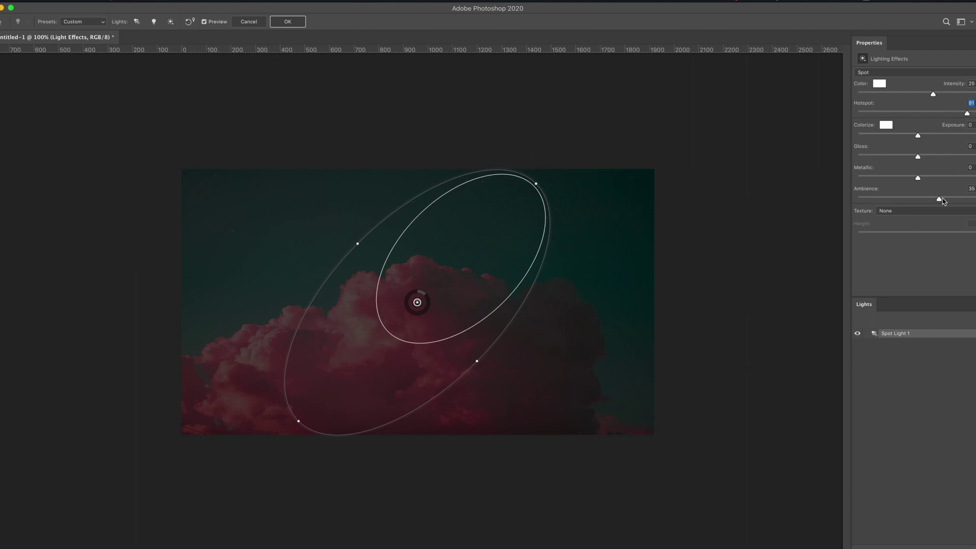
Raise the spot light's Ambience slider to about 37 in Lighting Effects
drag(944, 200, 941, 199)
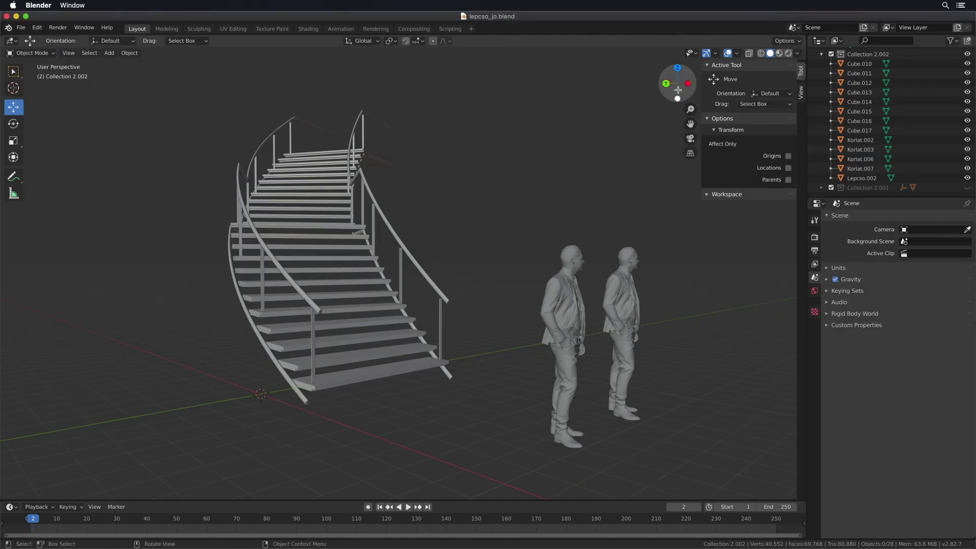
Orbit the viewport to look down on the curved staircase and figures
mouse_move(675, 90)
mouse_down()
mouse_move(665, 85)
mouse_move(673, 88)
mouse_up()
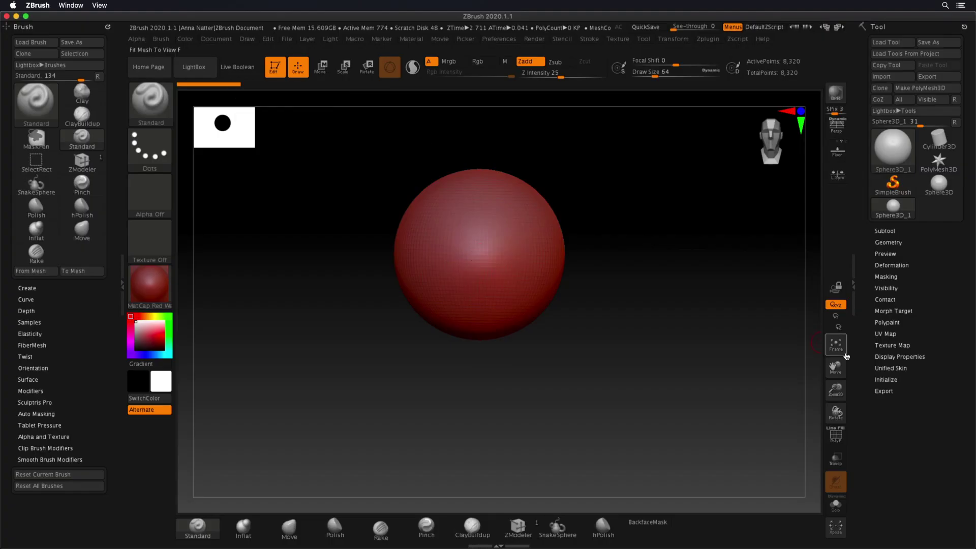
scroll(642, 238, down, 5)
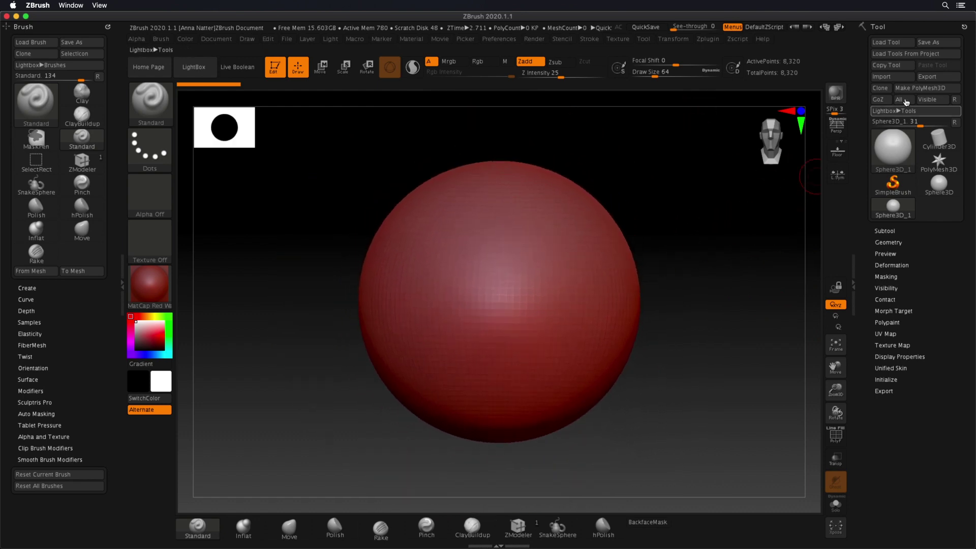
Make the sphere an editable PolyMesh3D with wireframe shown and pick the ClayBuildup brush
click(920, 88)
key(shift+f)
drag(738, 258, 719, 279)
click(156, 108)
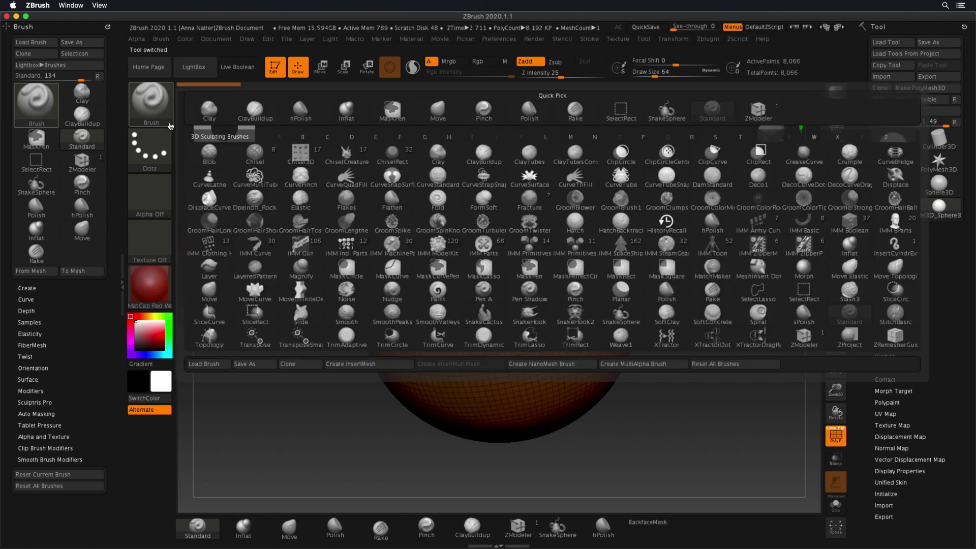
click(256, 111)
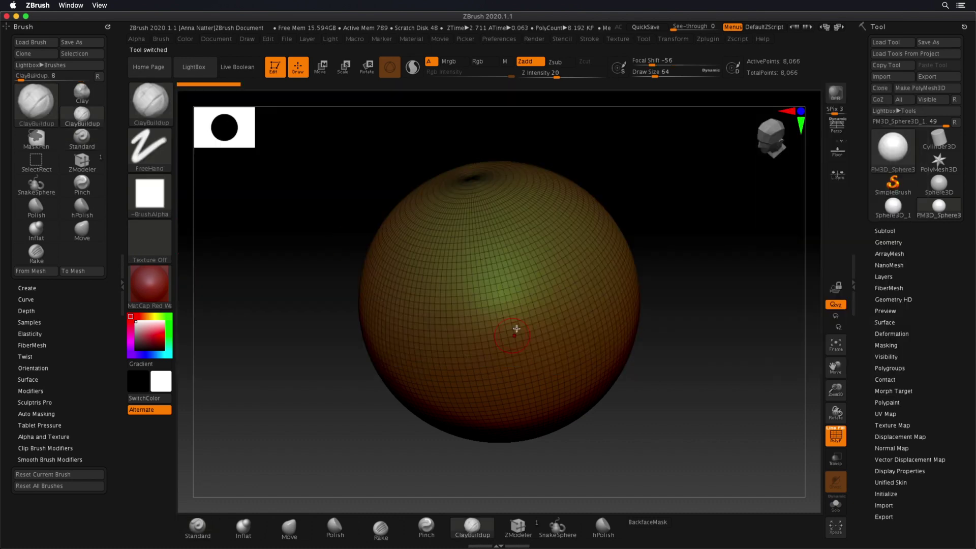
Sculpt clay build-up strokes into a bump on the sphere's side
drag(702, 386, 689, 415)
right_drag(689, 414, 584, 371)
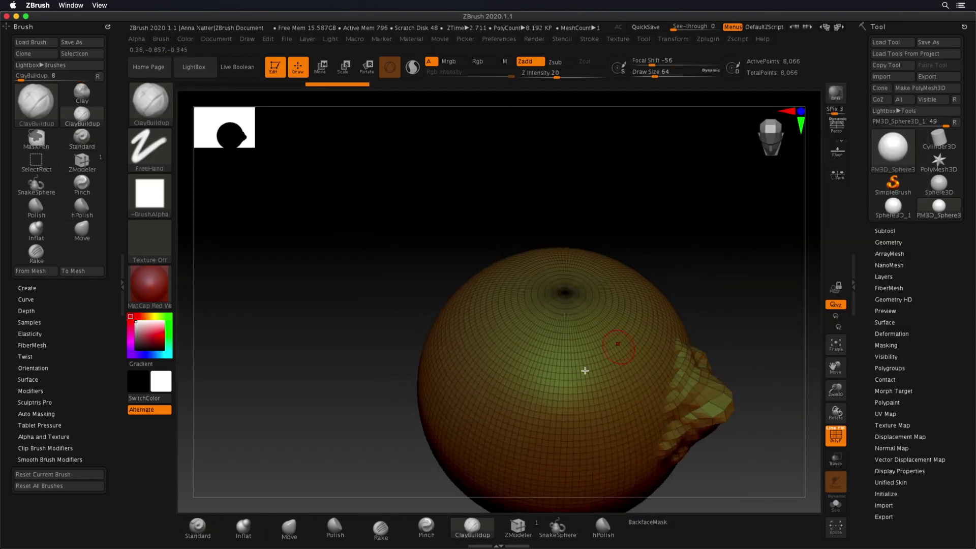
mouse_move(584, 371)
mouse_down()
mouse_move(491, 369)
mouse_move(561, 397)
mouse_up()
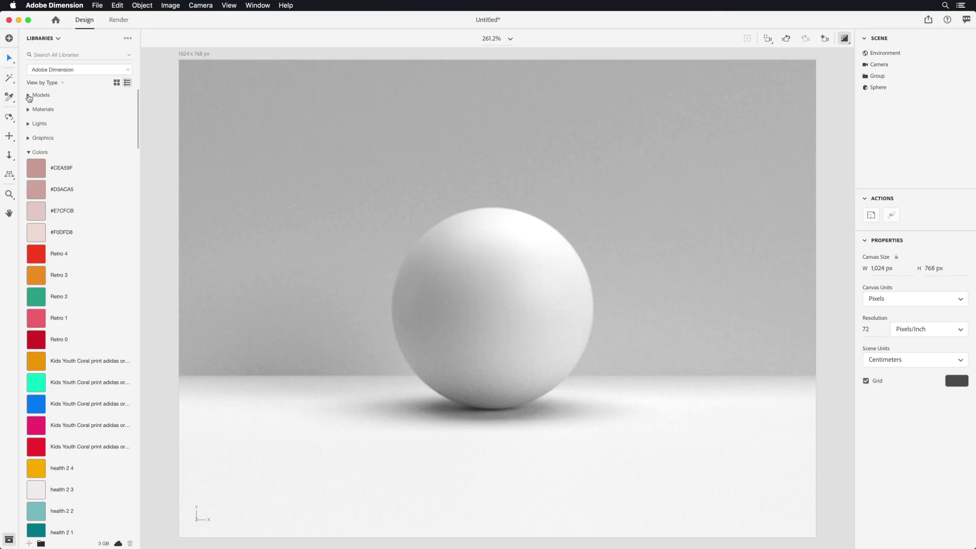
Place the Apple V1 model in the scene, scaled about 2.6 times and repositioned on the floor
click(29, 95)
drag(47, 111, 470, 430)
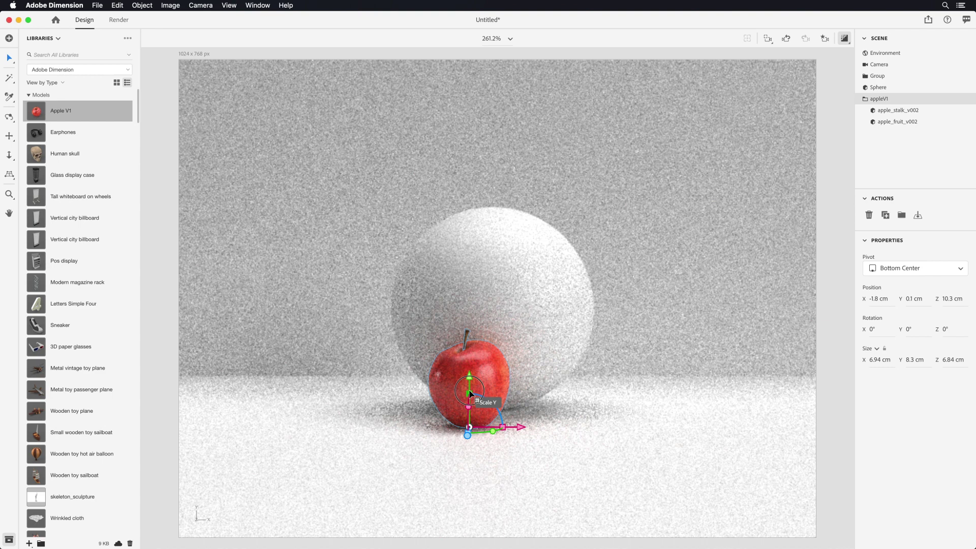
drag(470, 392, 445, 395)
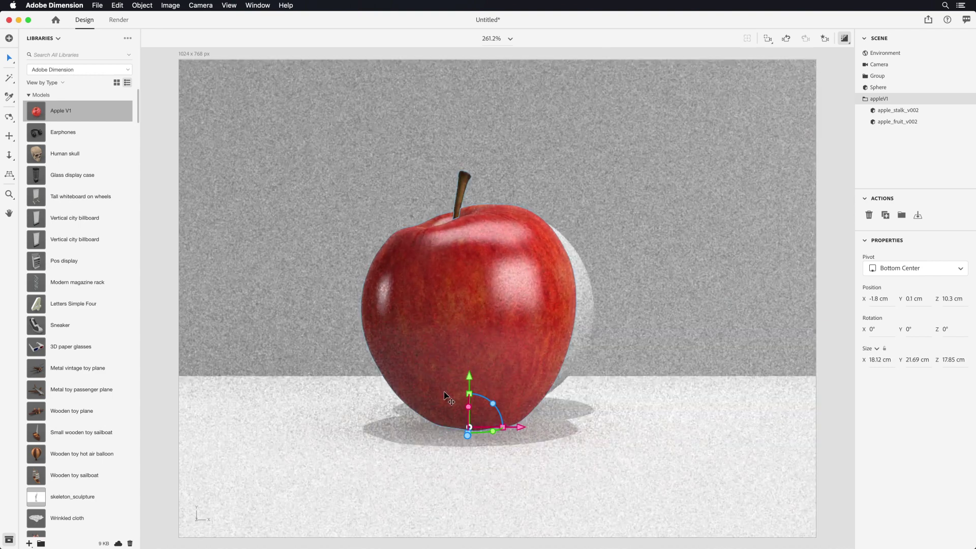
drag(536, 430, 494, 412)
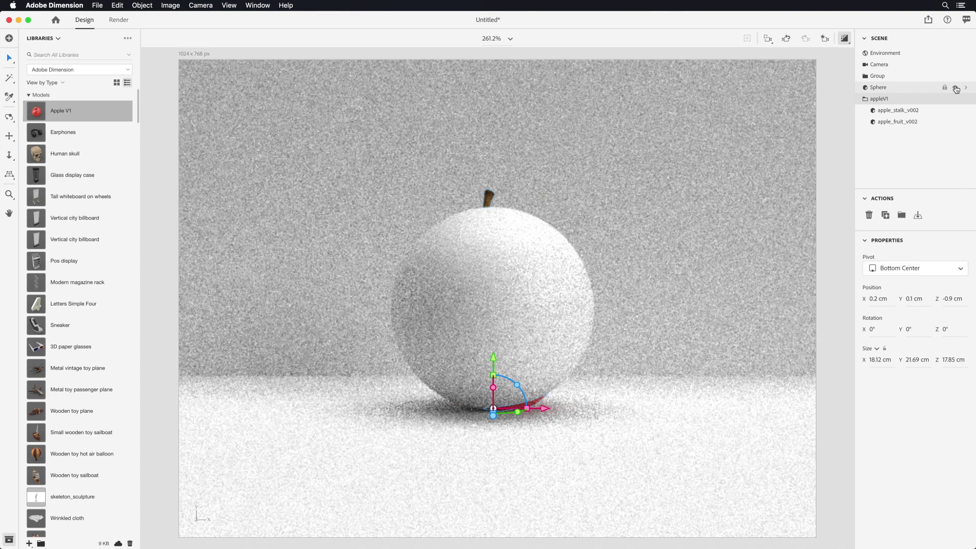
Hide the white sphere and deselect the apple to preview the render
click(956, 89)
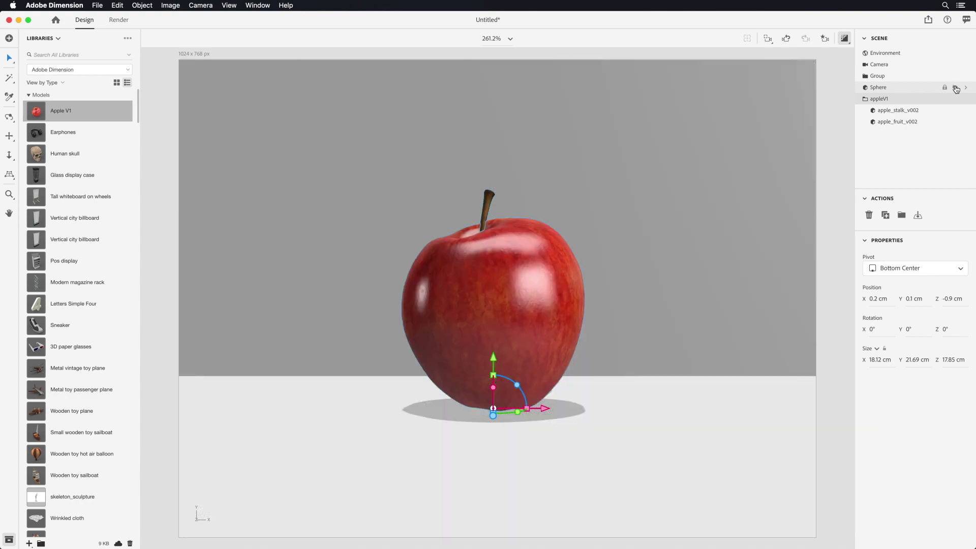
click(845, 144)
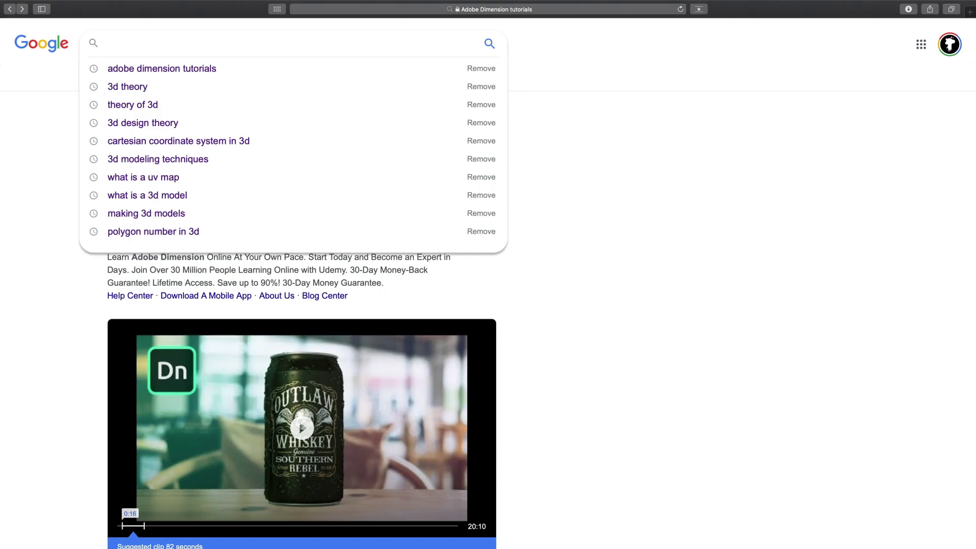
text(Adobe Dimensio)
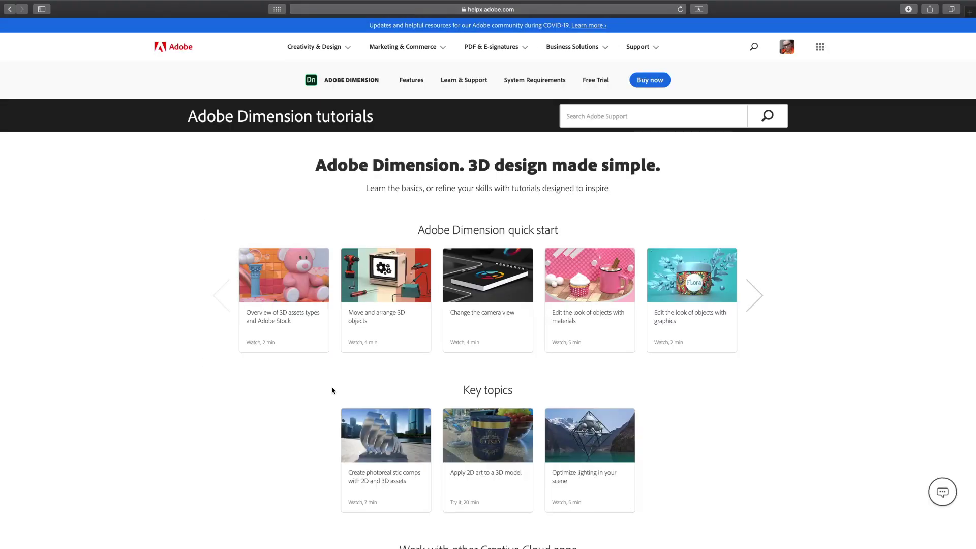
Advance the quick-start tutorials carousel on the Adobe Dimension help page
click(761, 298)
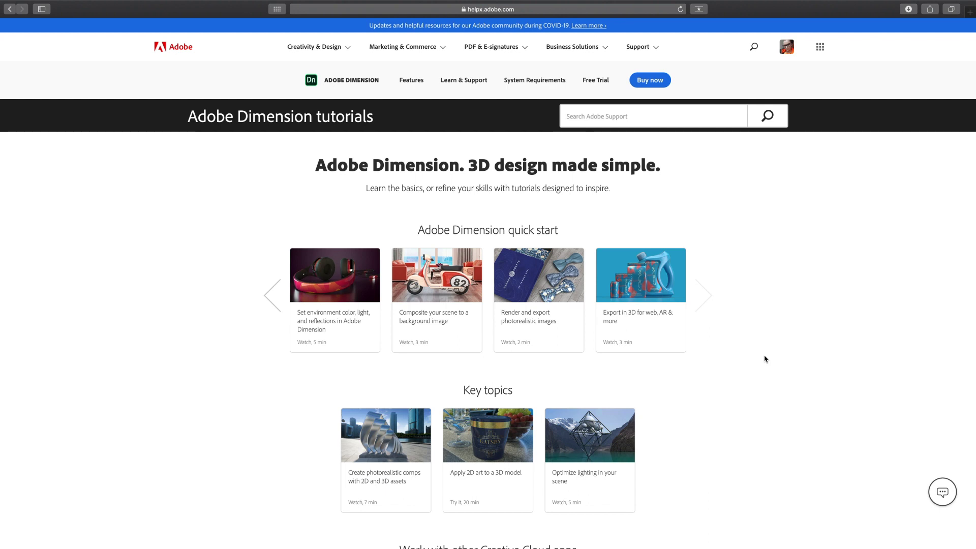
scroll(765, 357, down, 2)
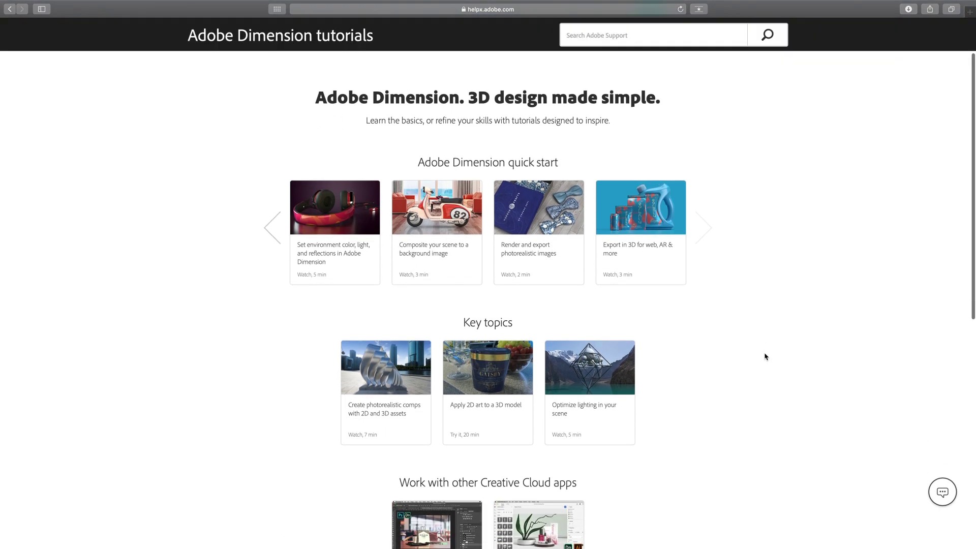
scroll(766, 356, down, 2)
scroll(766, 356, down, 2)
scroll(765, 356, down, 1)
scroll(765, 356, down, 1)
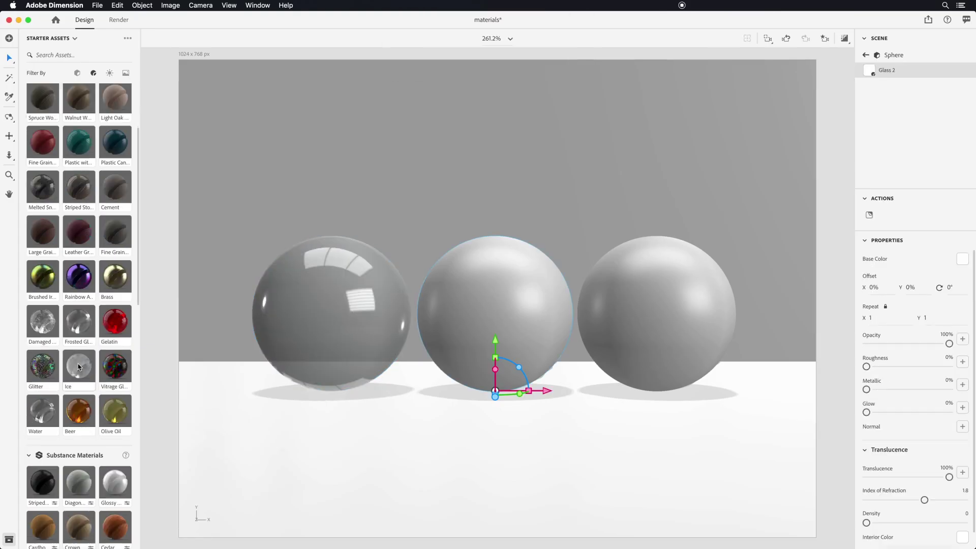
Give the middle sphere an Ice material and the right sphere Cracked Concrete
click(78, 367)
click(676, 308)
scroll(109, 273, down, 10)
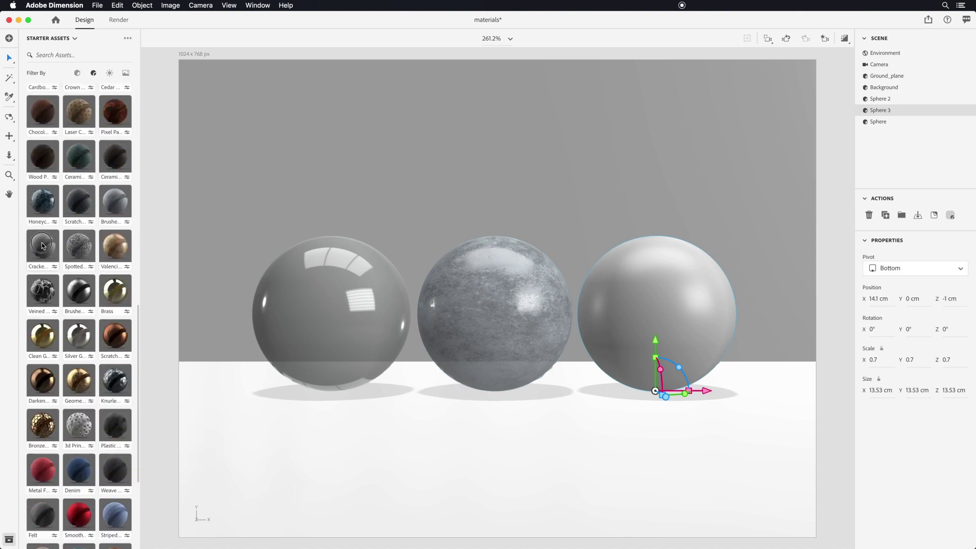
click(42, 245)
Turn on the live Render Preview showing the whole three-sphere scene
click(845, 39)
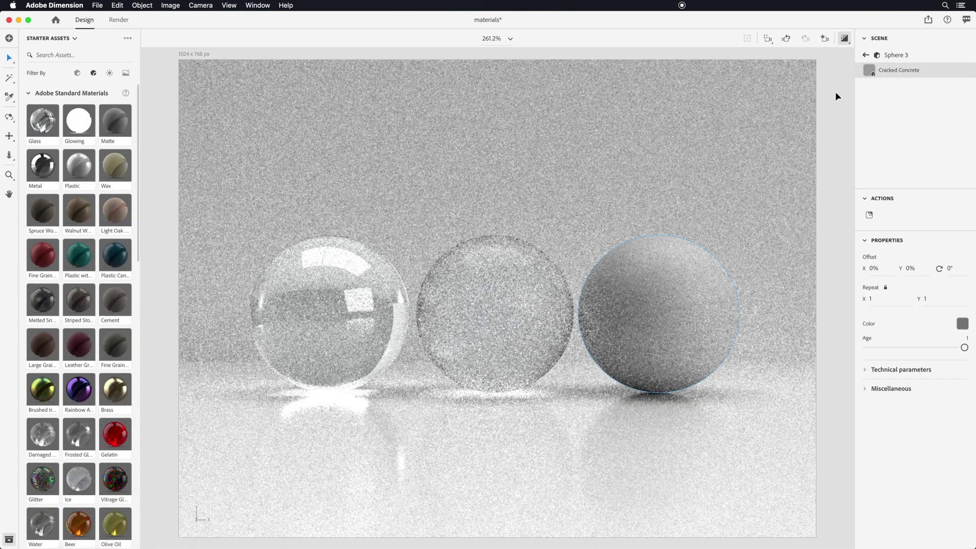
click(836, 93)
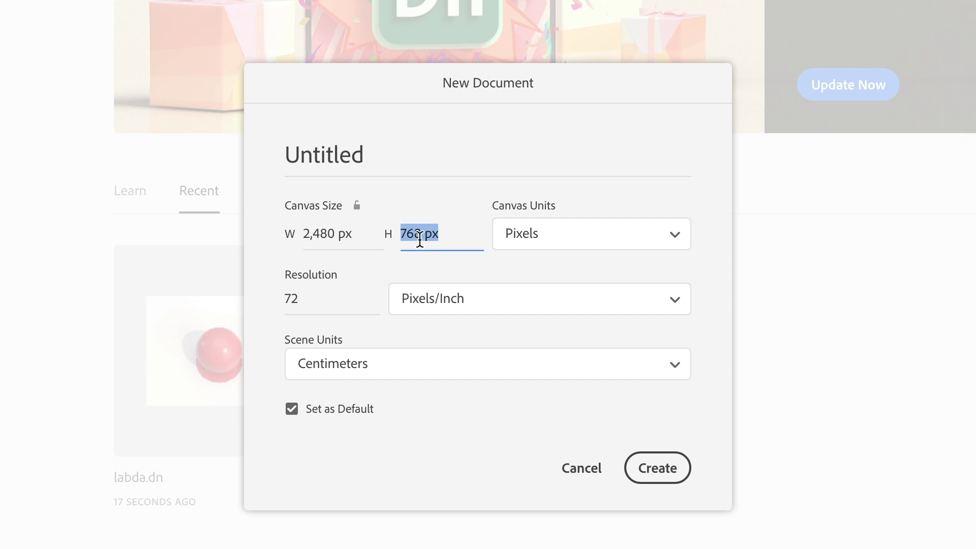
text(3,)
text(508)
Review the resolution field and keep its units as pixels per inch
click(314, 299)
text(30)
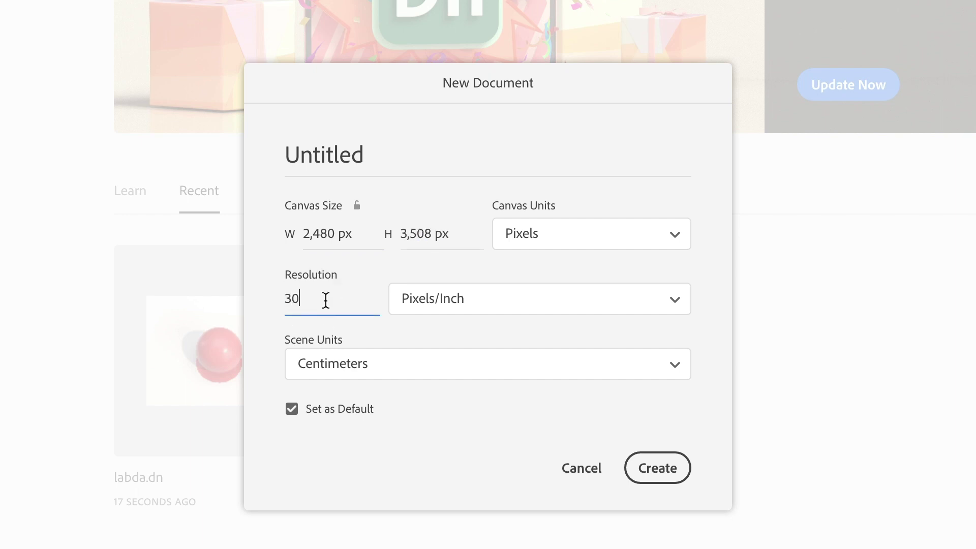
text(0)
click(363, 263)
click(443, 299)
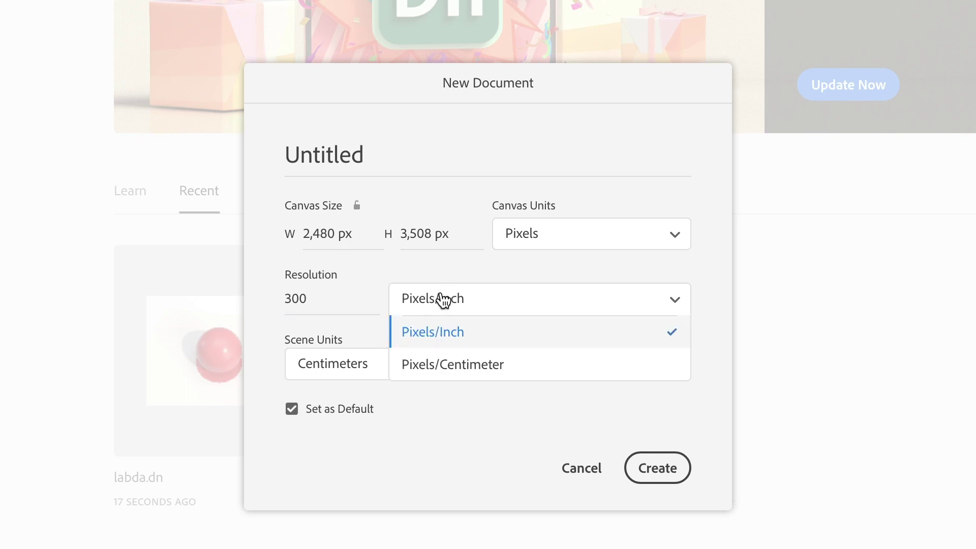
click(442, 300)
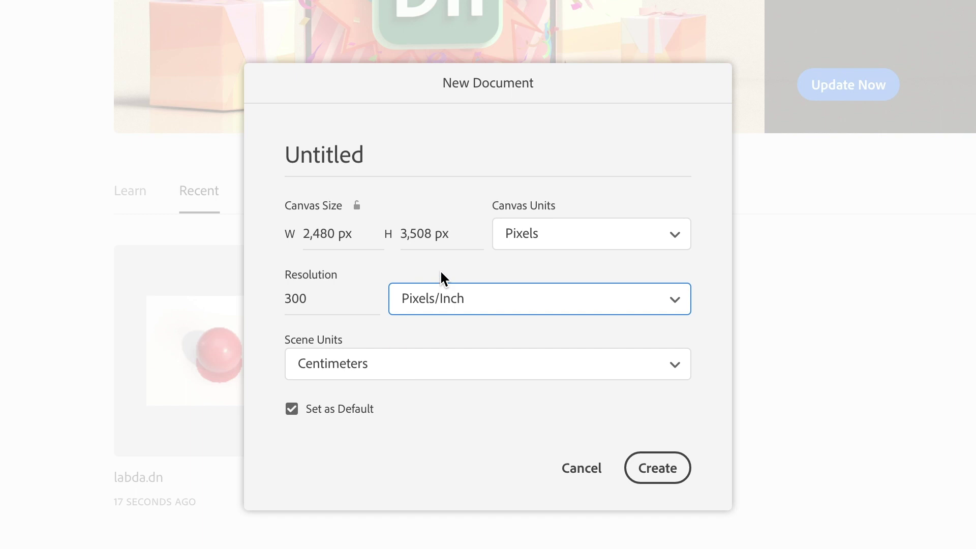
Set the canvas to 1080 × 1080 px at 72 pixels per inch
click(343, 235)
text(1080)
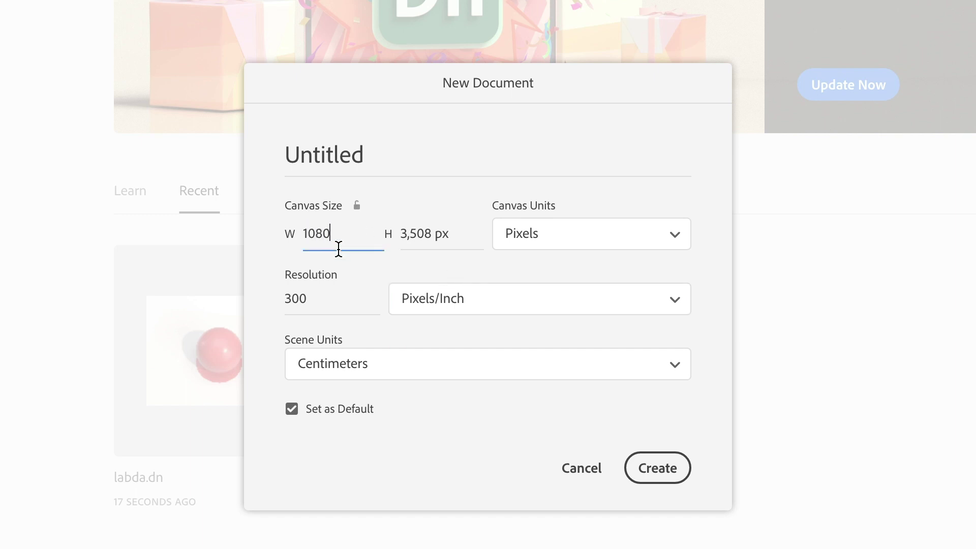
click(429, 241)
text(1080)
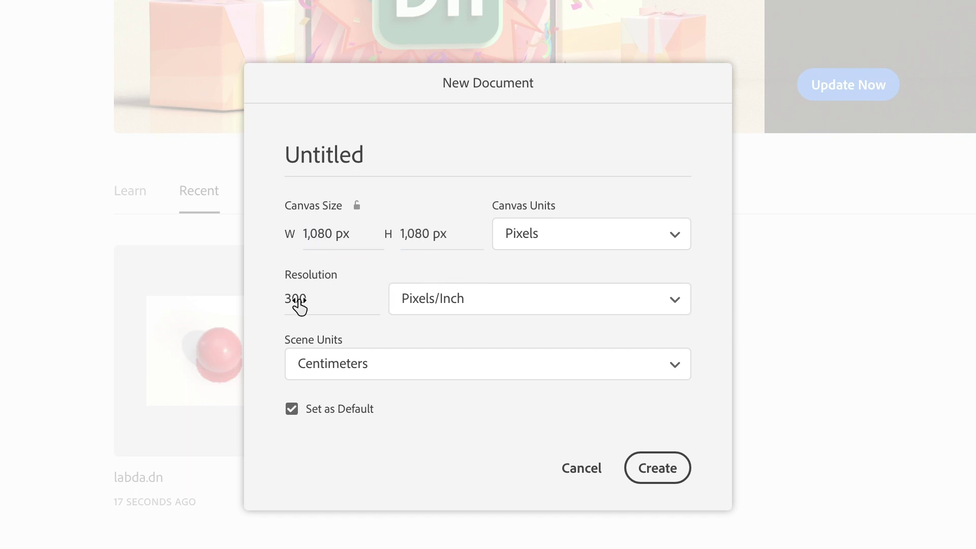
click(298, 306)
text(72)
click(377, 263)
Lock width and height together and set the canvas to 2,160 px
click(355, 205)
click(339, 234)
text(2160)
key(Return)
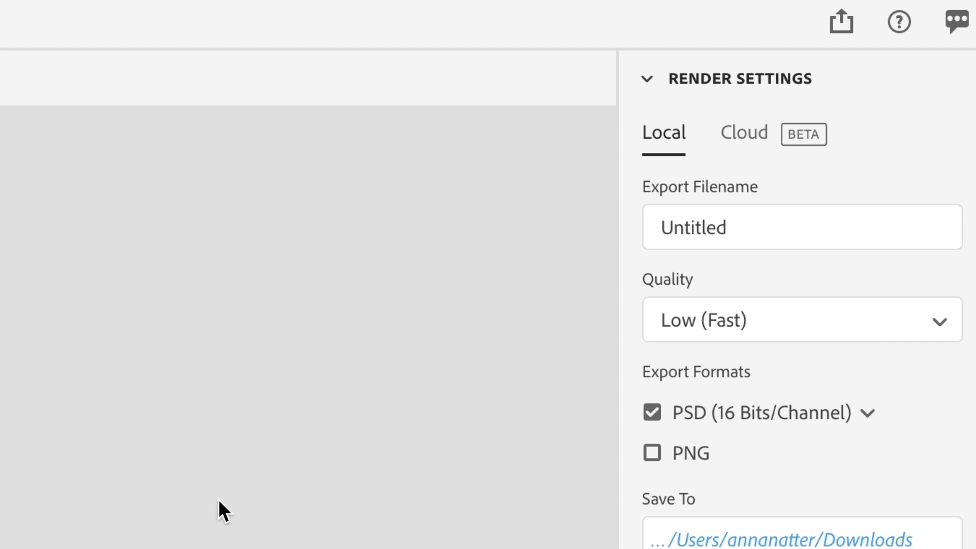
Set the render quality to High (Slow), then change it to Medium
click(802, 330)
click(768, 459)
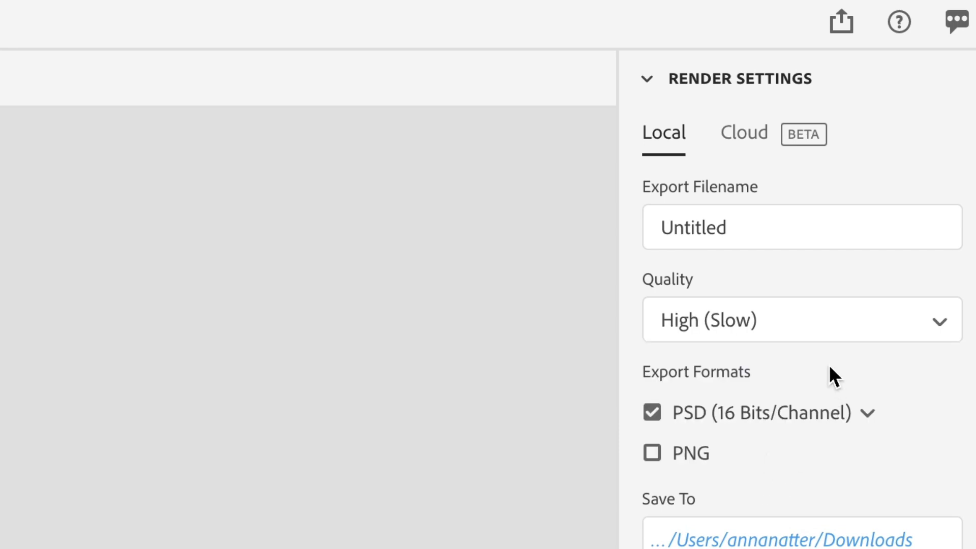
click(814, 321)
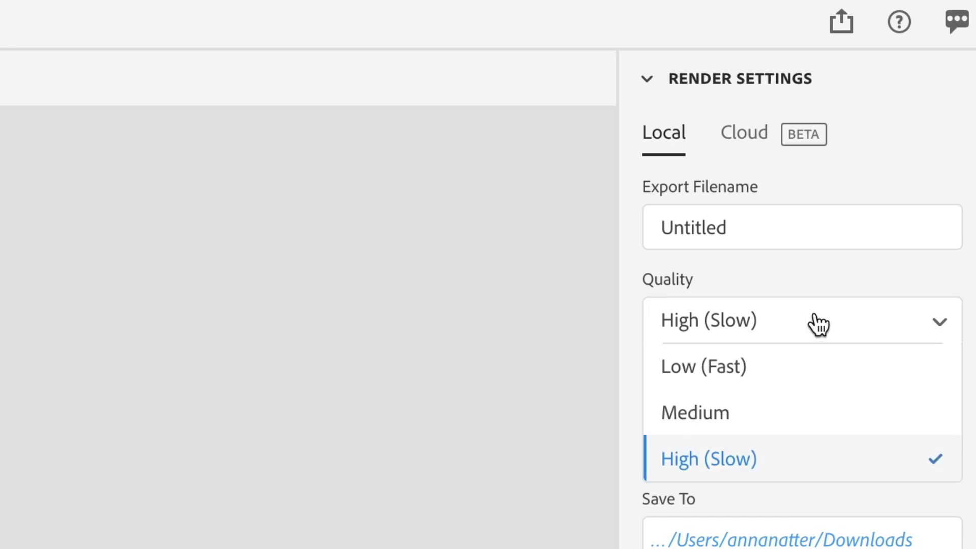
click(780, 416)
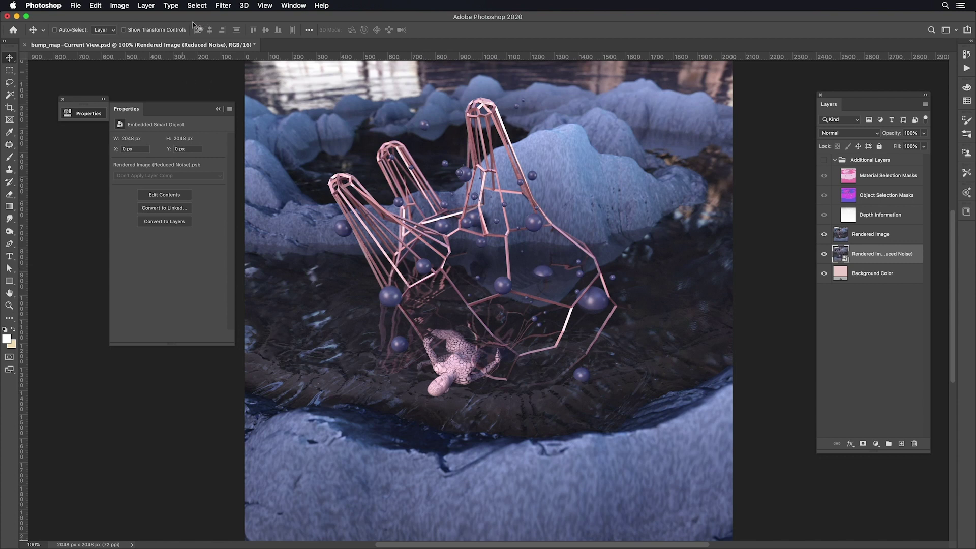
Brighten exposure with the Camera Raw Filter and add a Color Lookup layer on top
click(222, 6)
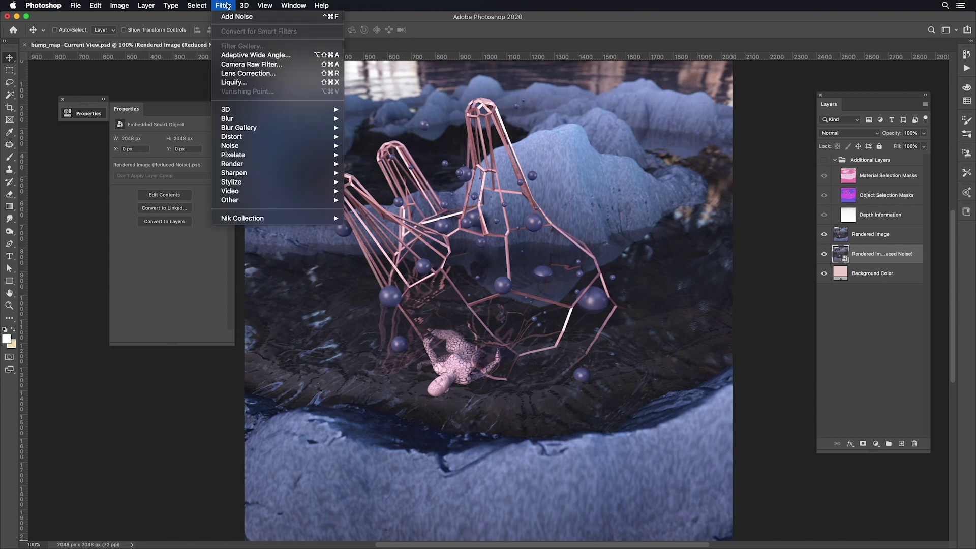
click(242, 66)
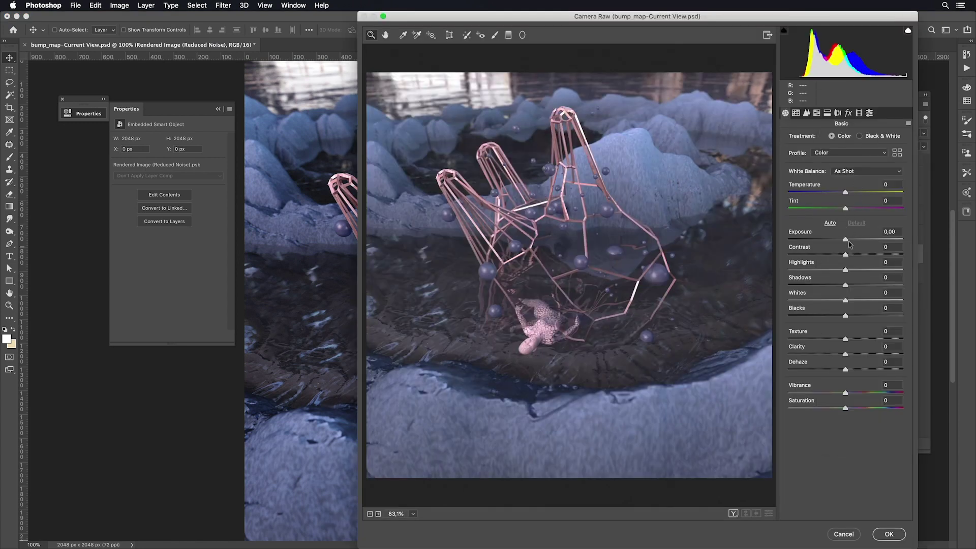
drag(845, 241, 848, 240)
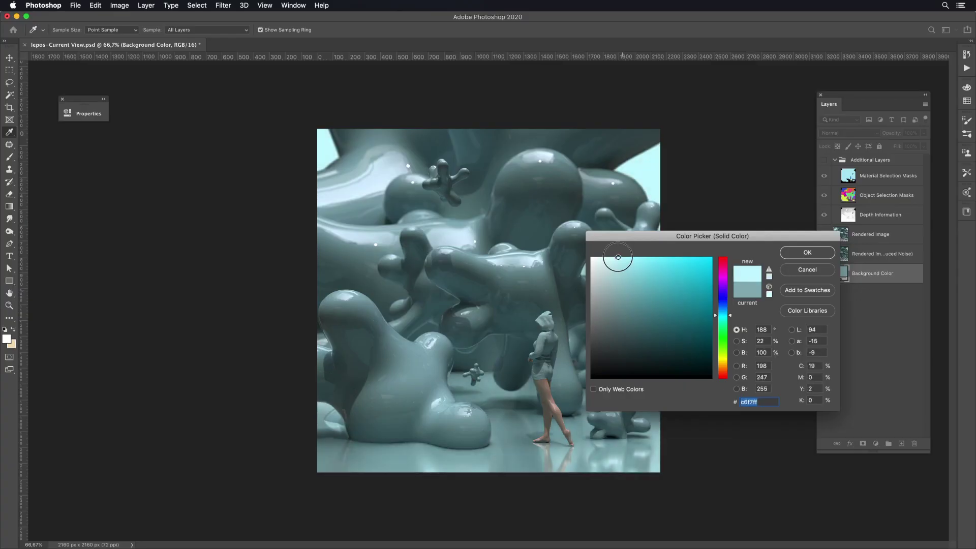
click(290, 229)
key(super+shift+bracketright)
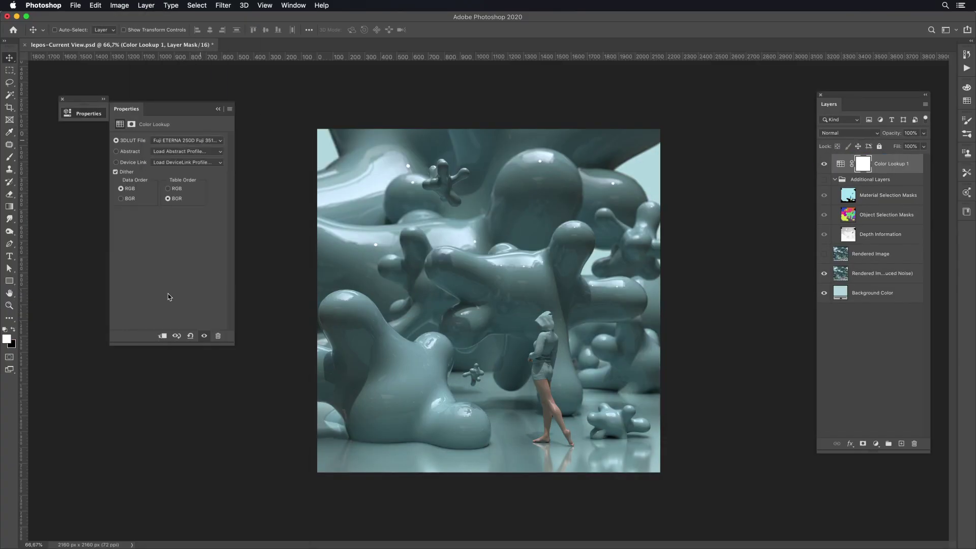
Convert the render to a smart object and cool its colour temperature toward blue in Camera Raw
right_click(882, 273)
click(817, 262)
key(super+shift+a)
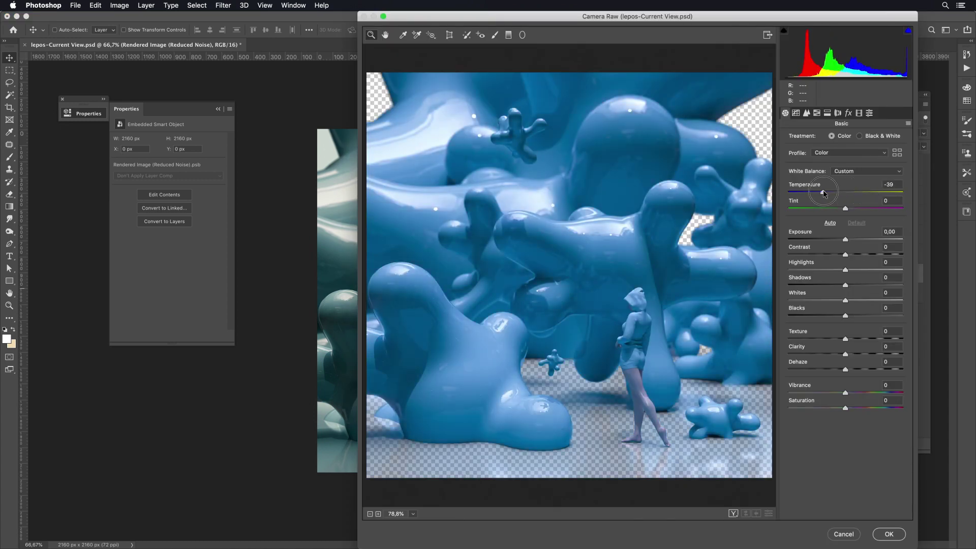
drag(845, 192, 838, 195)
click(889, 534)
Gaussian-blur the Rendered Image layer and blend it in Lighten mode
click(871, 254)
click(223, 5)
click(382, 173)
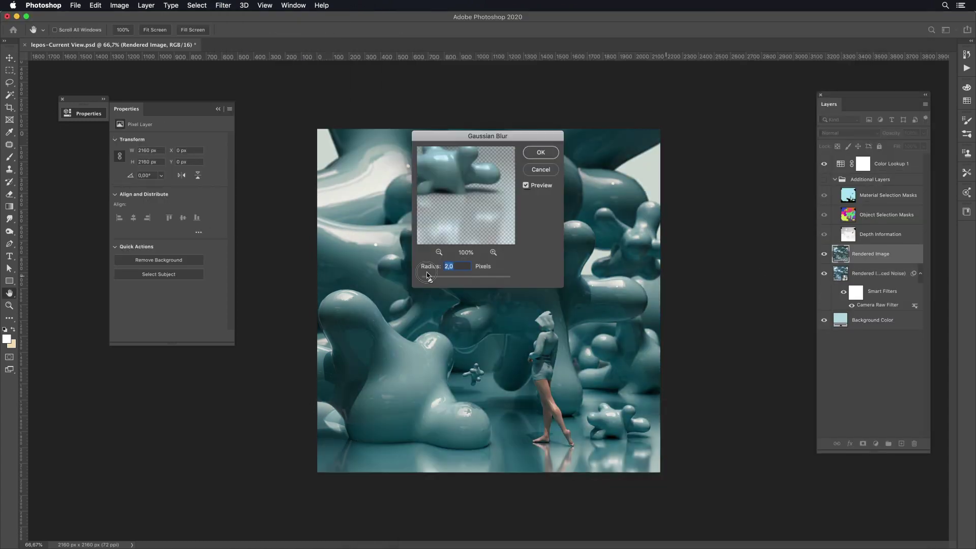
key(Return)
click(839, 133)
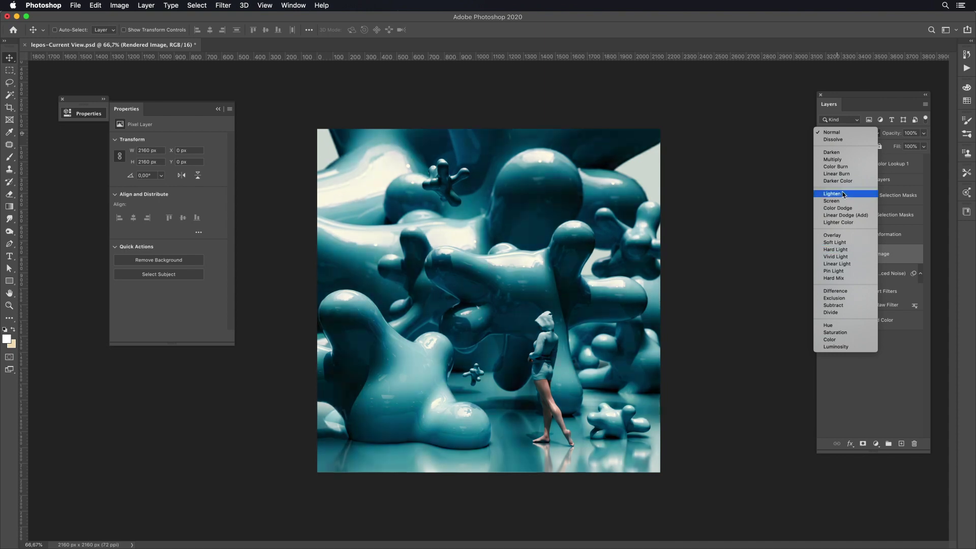
click(843, 195)
Place the enlarged noise image in a blended group with a mask hiding it
drag(408, 355, 309, 458)
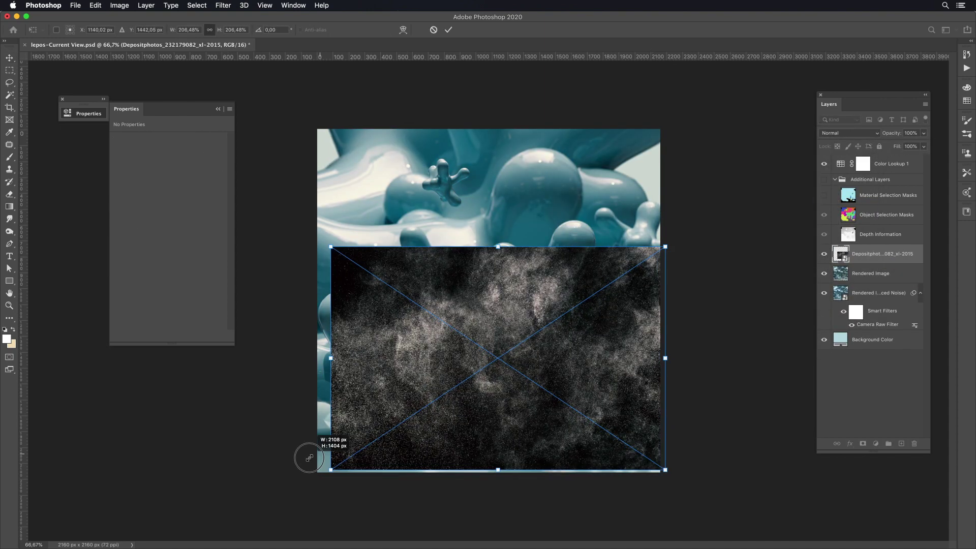
key(Return)
key(alt+shift+s)
key(ctrl+g)
click(862, 444)
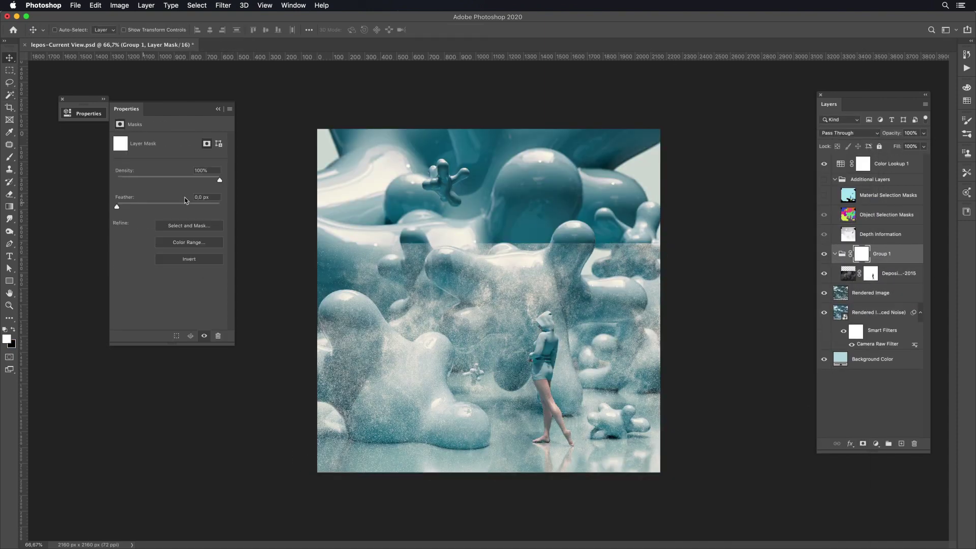
key(ctrl+BackSpace)
Place the smoke image in Screen mode, group it with a mask ready for brush painting
key(Return)
key(alt+shift+s)
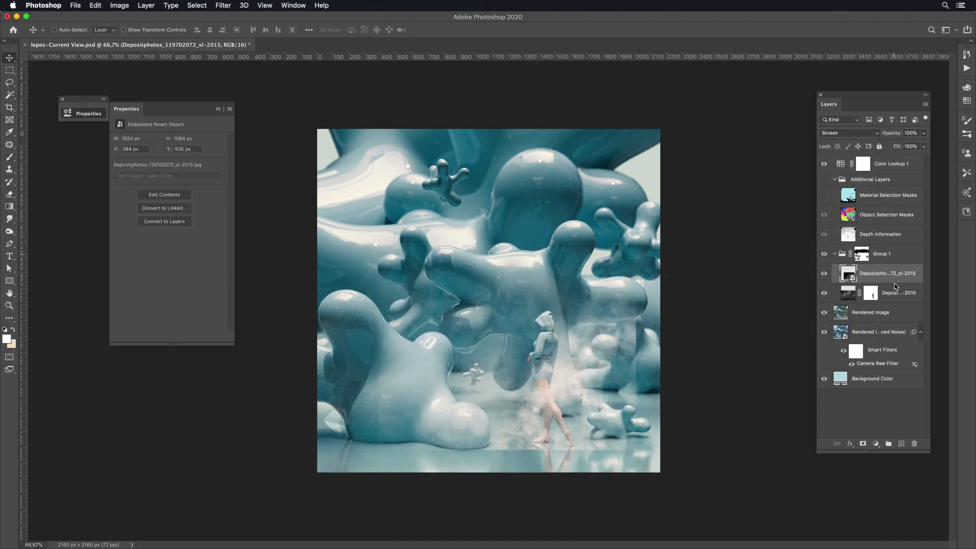
key(ctrl+g)
click(863, 443)
key(b)
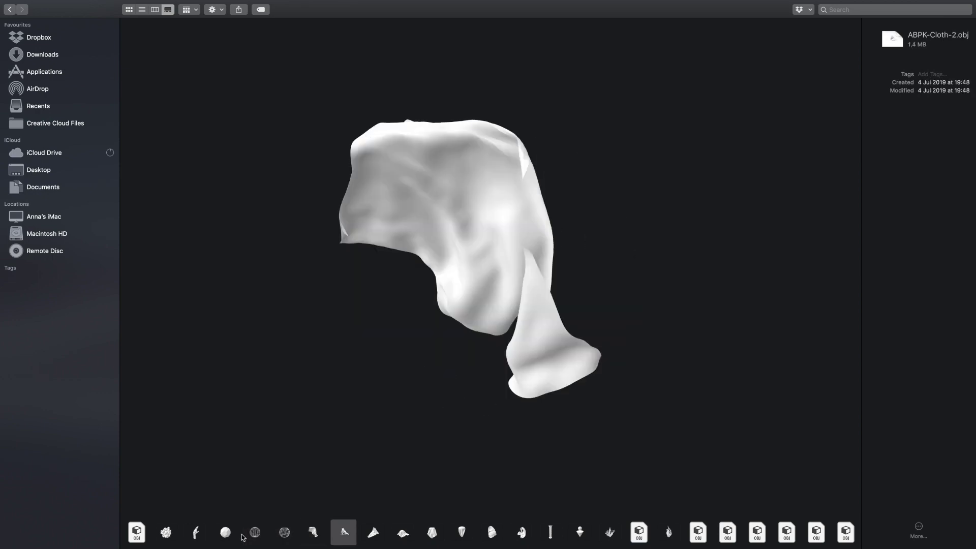
Switch the Finder folder of OBJ models from Gallery view to Icon view
key(super+1)
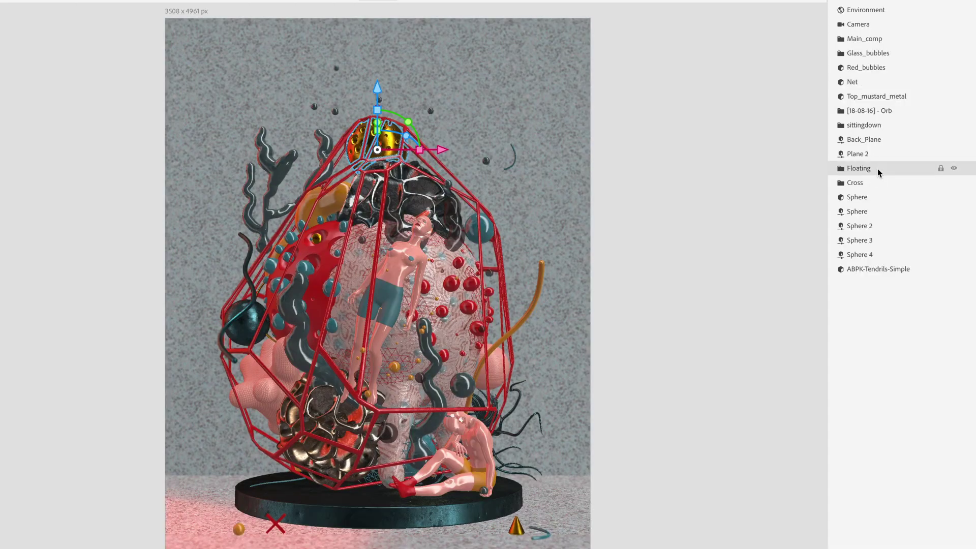
Rename the first Sphere in the Floating group to Sphere_in_hand
click(878, 169)
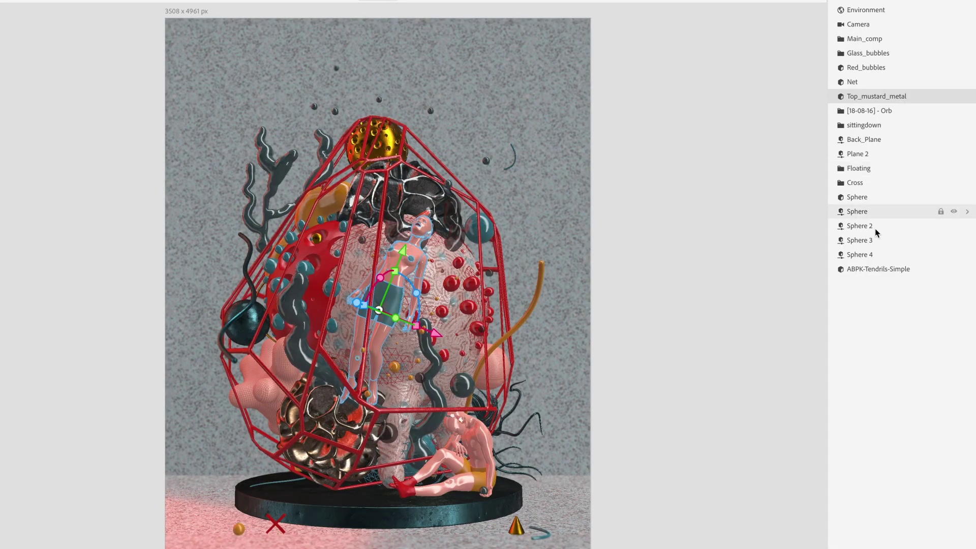
click(872, 198)
double_click(872, 198)
text(_in_)
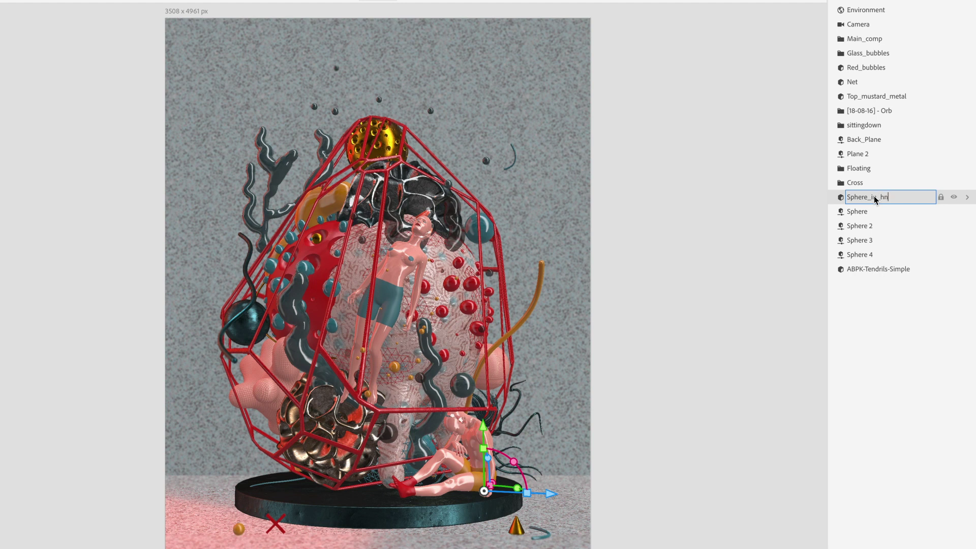
key(BackSpace)
text(and)
key(Return)
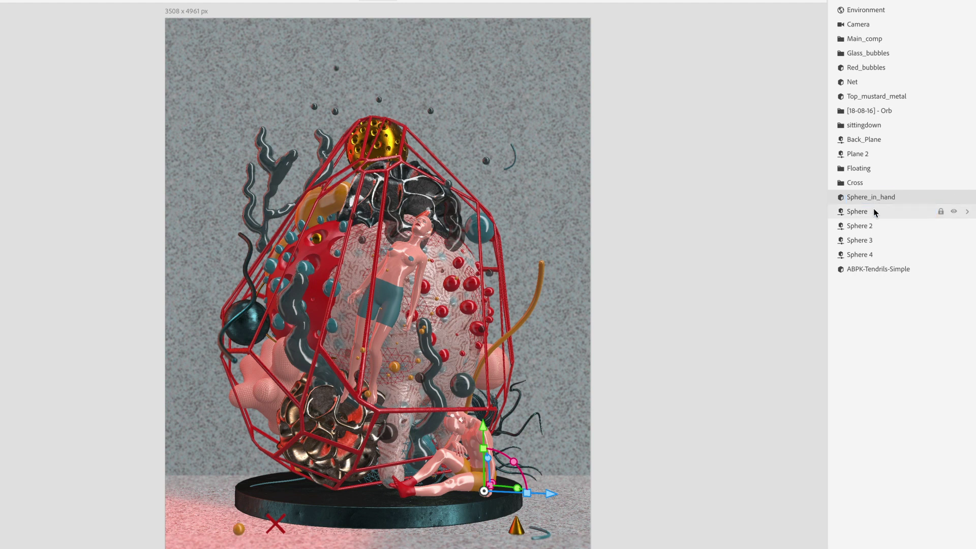
Begin renaming the next Sphere on the sculpture's left
click(874, 211)
double_click(871, 213)
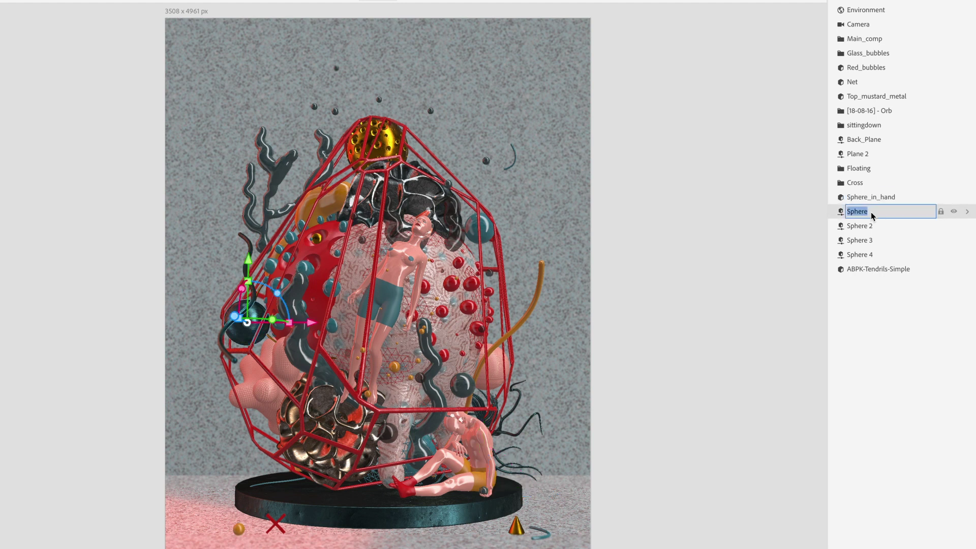
text(Blue_metal_ball)
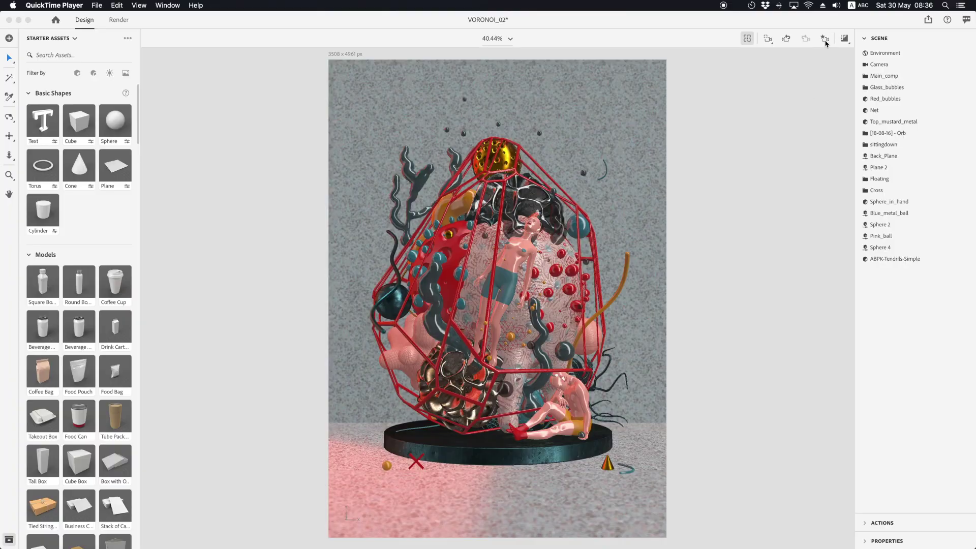
Jump the camera to the saved View 2 and then View 3 bookmarks
click(824, 38)
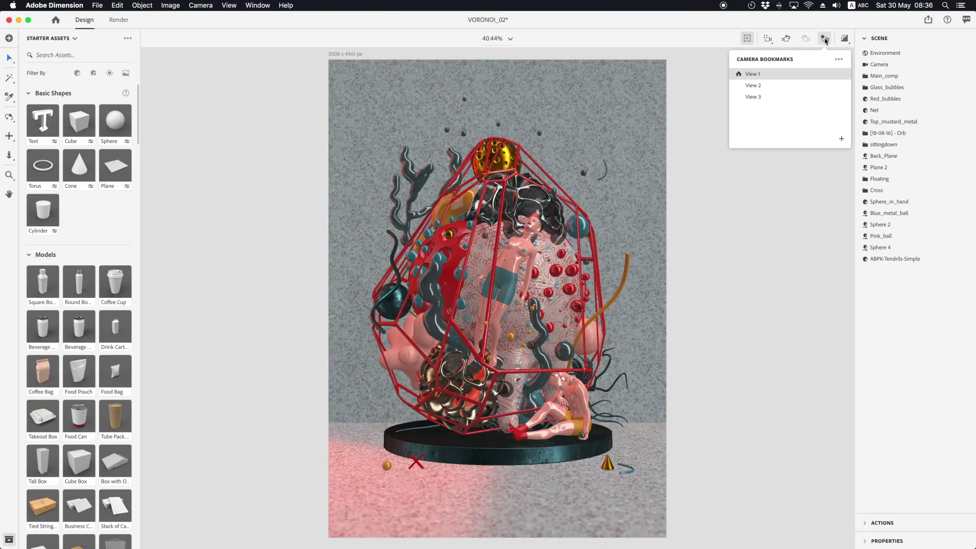
click(778, 85)
click(782, 97)
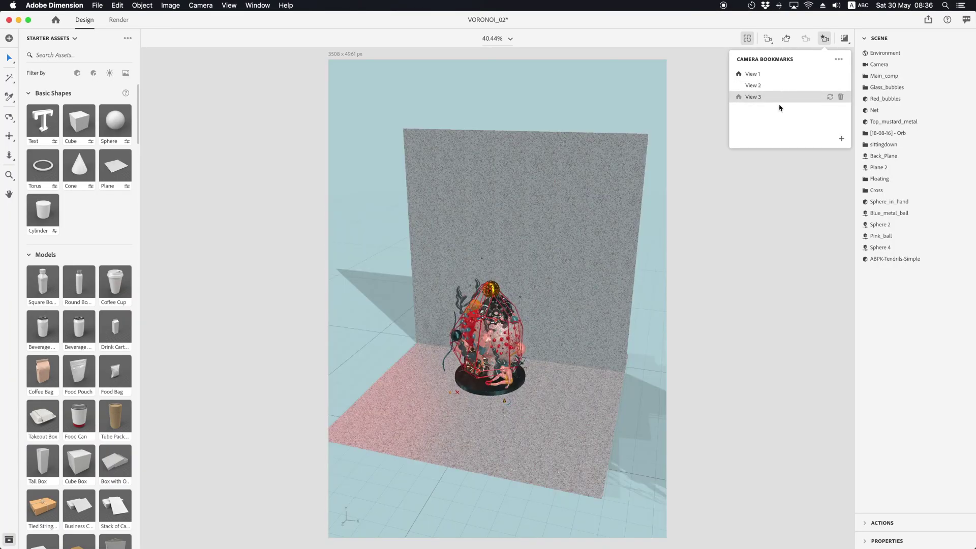
Orbit and pan the camera to reframe a closer shot of the sculpture
key(1)
mouse_move(504, 291)
mouse_down()
mouse_move(468, 261)
mouse_move(526, 372)
mouse_move(663, 323)
mouse_move(520, 328)
mouse_up()
scroll(521, 328, up, 5)
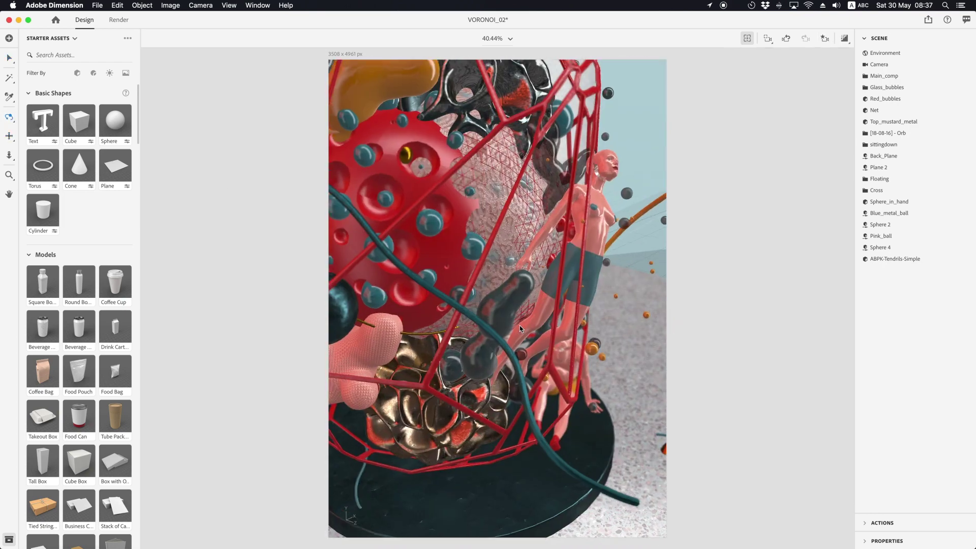
scroll(520, 328, up, 2)
key(2)
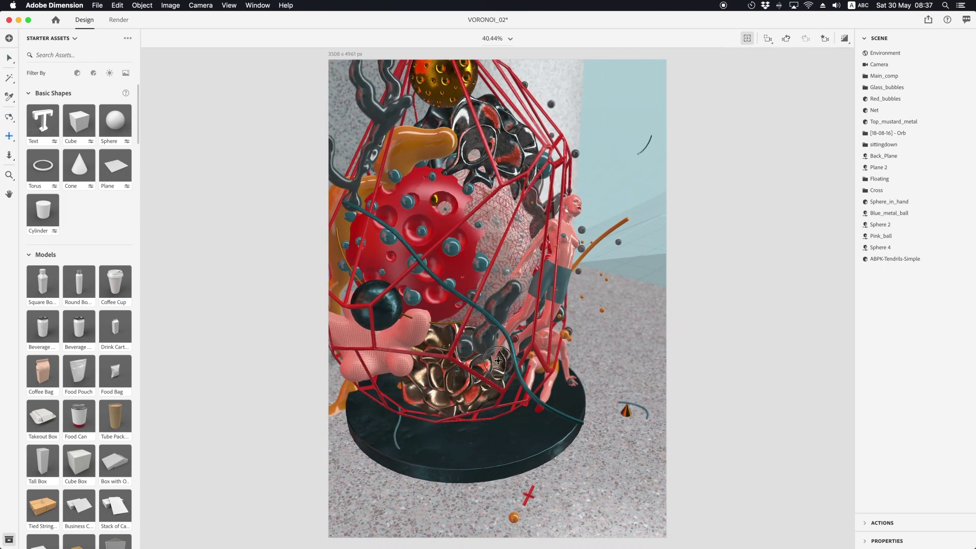
drag(497, 360, 527, 353)
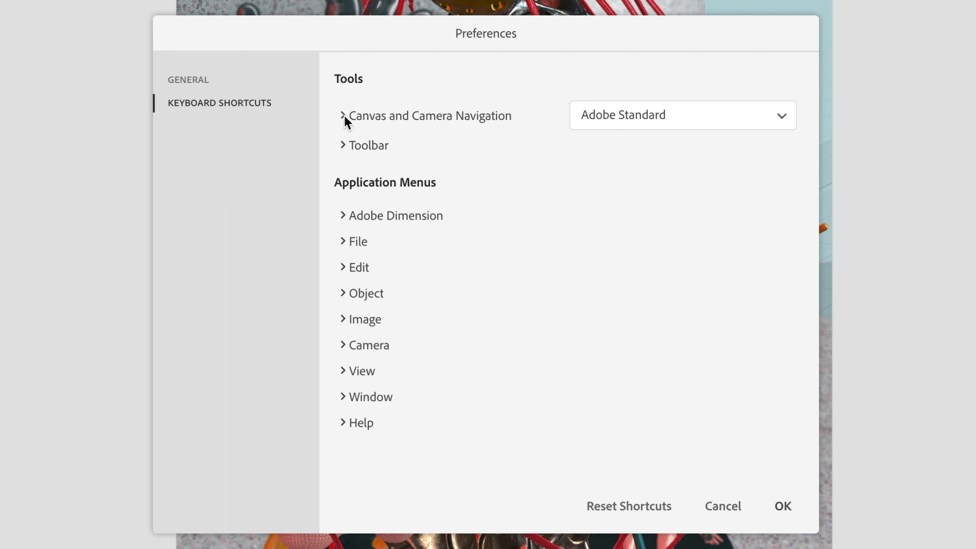
Review the Canvas and Camera Navigation and Toolbar shortcut lists in Preferences
click(344, 116)
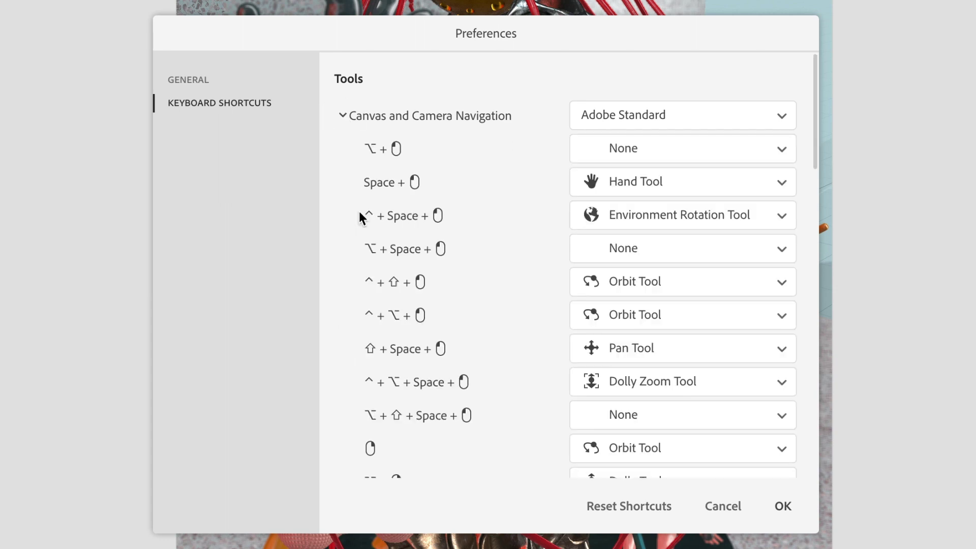
scroll(358, 218, down, 5)
scroll(342, 224, down, 5)
scroll(338, 224, down, 2)
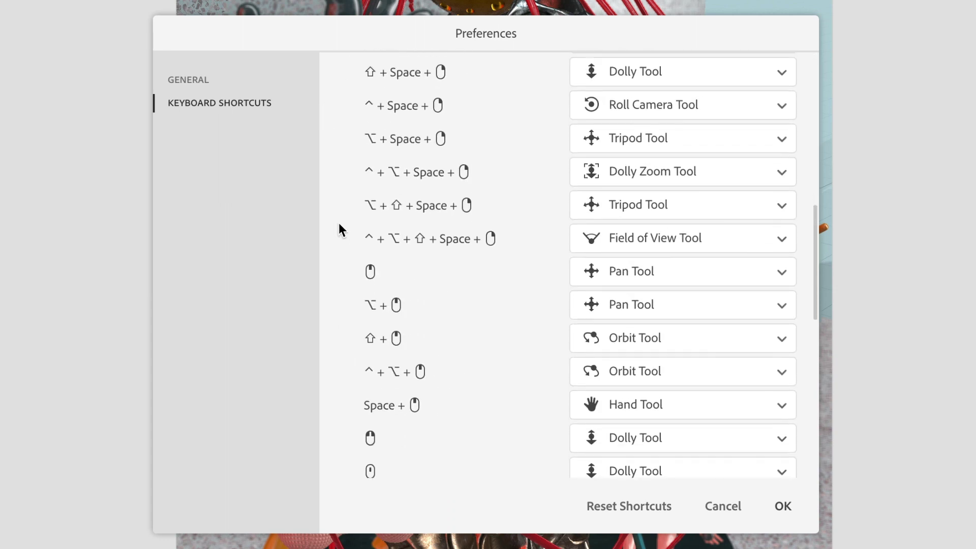
scroll(339, 223, down, 5)
scroll(339, 223, down, 5)
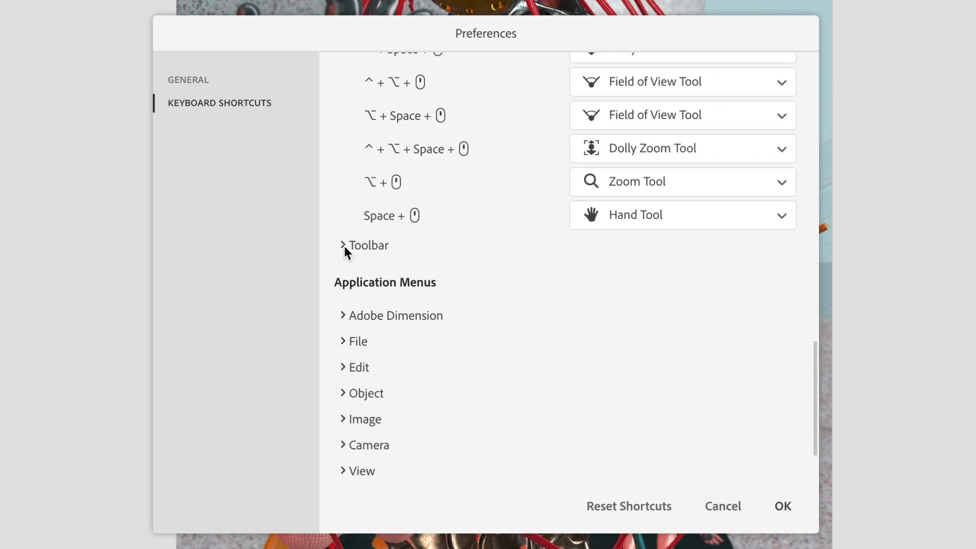
click(343, 245)
scroll(349, 325, down, 3)
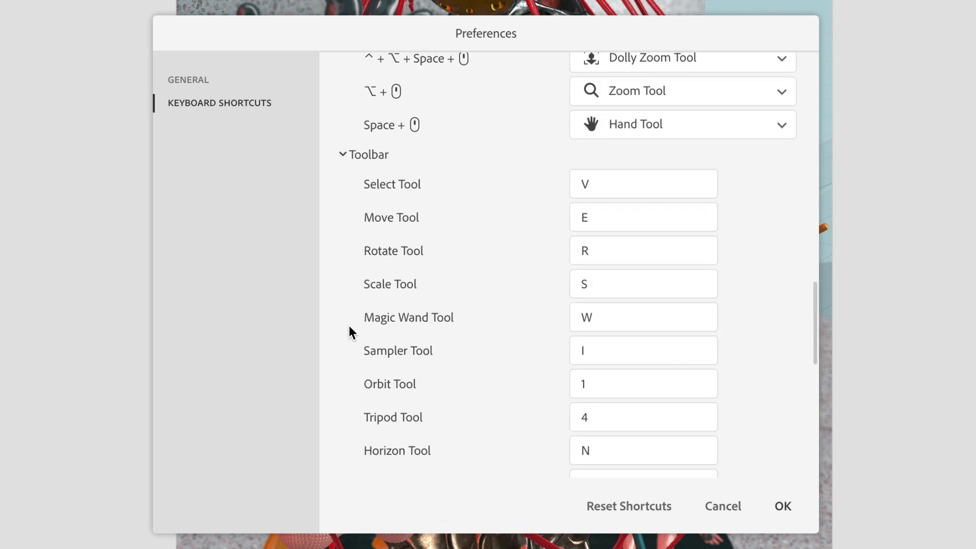
scroll(349, 326, down, 2)
scroll(349, 326, down, 2)
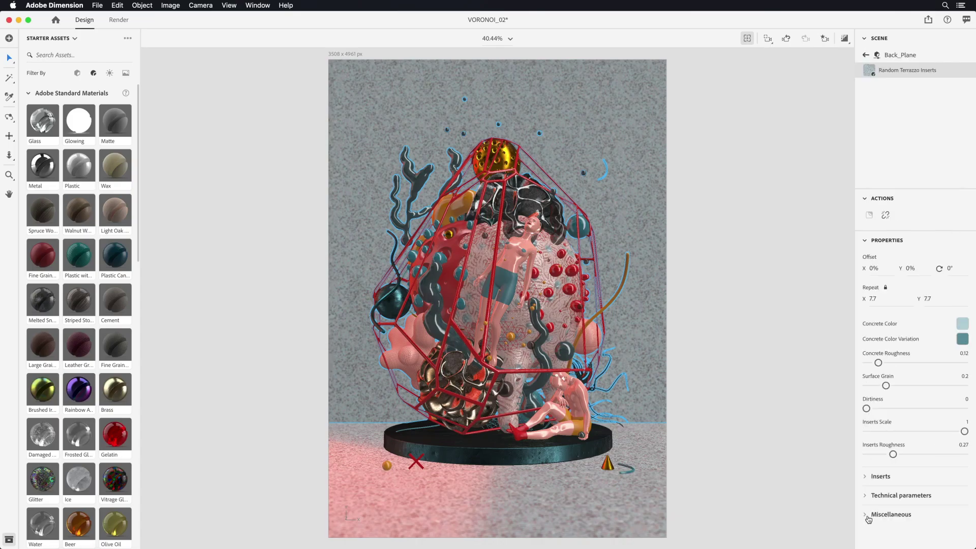
Set Back_Plane's terrazzo texture resolution to 512px under Miscellaneous
click(866, 517)
scroll(885, 504, down, 2)
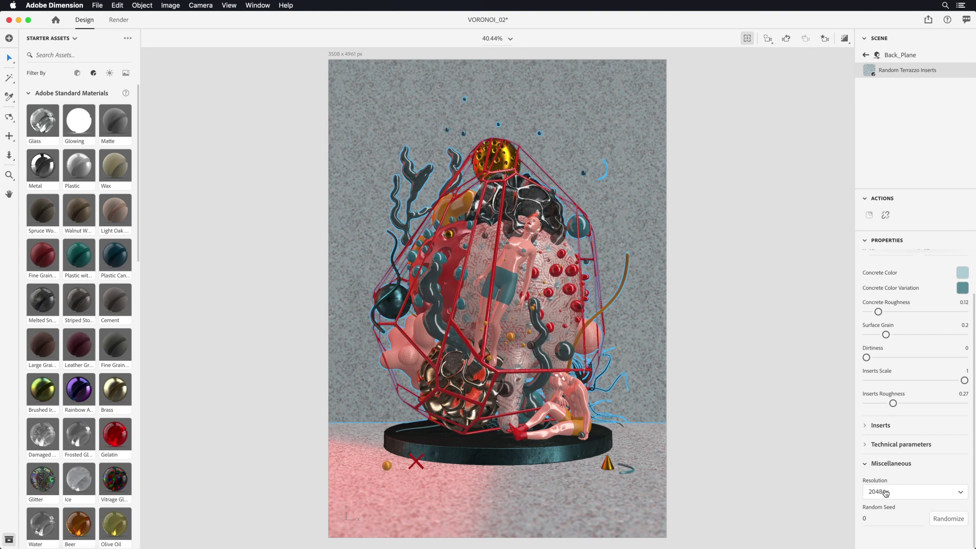
click(887, 495)
click(885, 432)
click(639, 456)
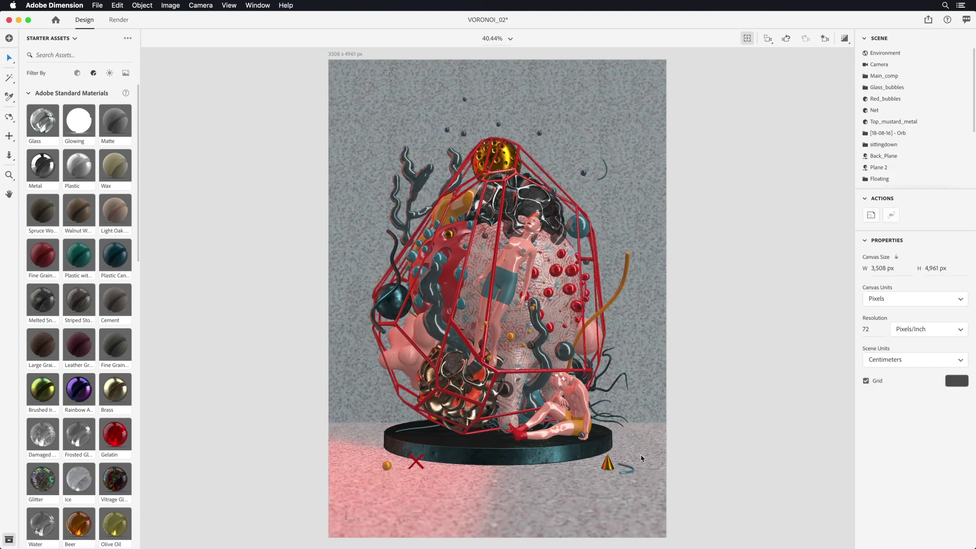
Confirm Plane 2's terrazzo material also uses 512px texture resolution
click(780, 434)
double_click(780, 433)
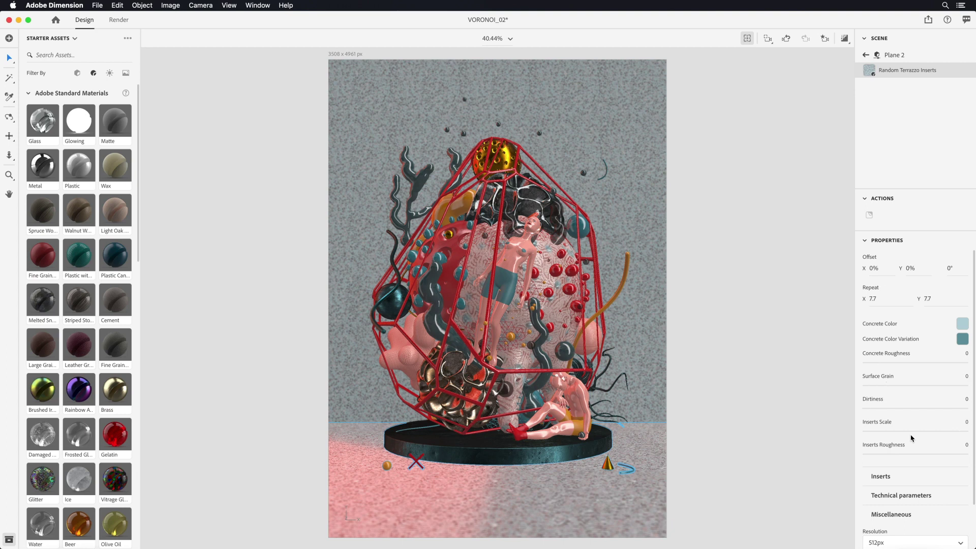
scroll(906, 465, down, 2)
click(901, 494)
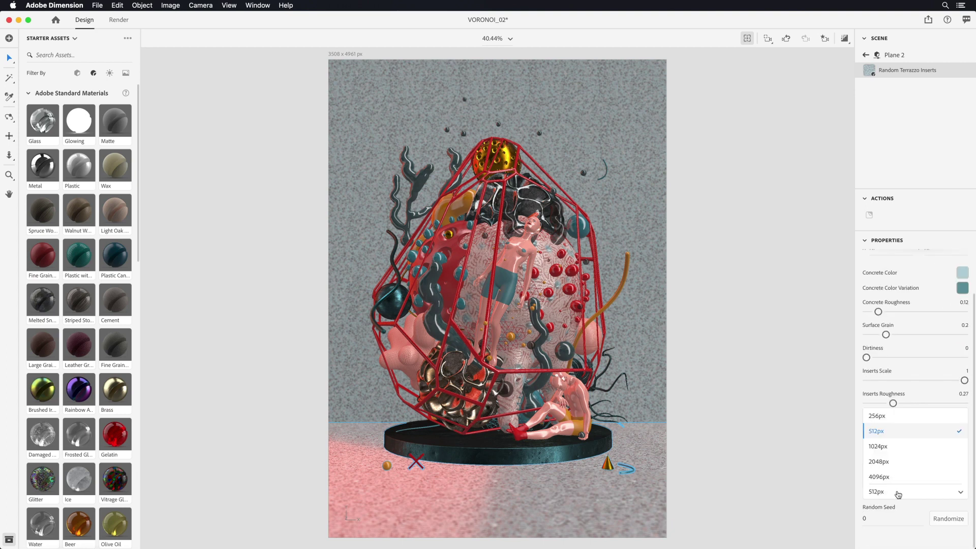
click(892, 462)
Send the red spheres' base color texture to Photoshop for editing
click(460, 264)
double_click(456, 262)
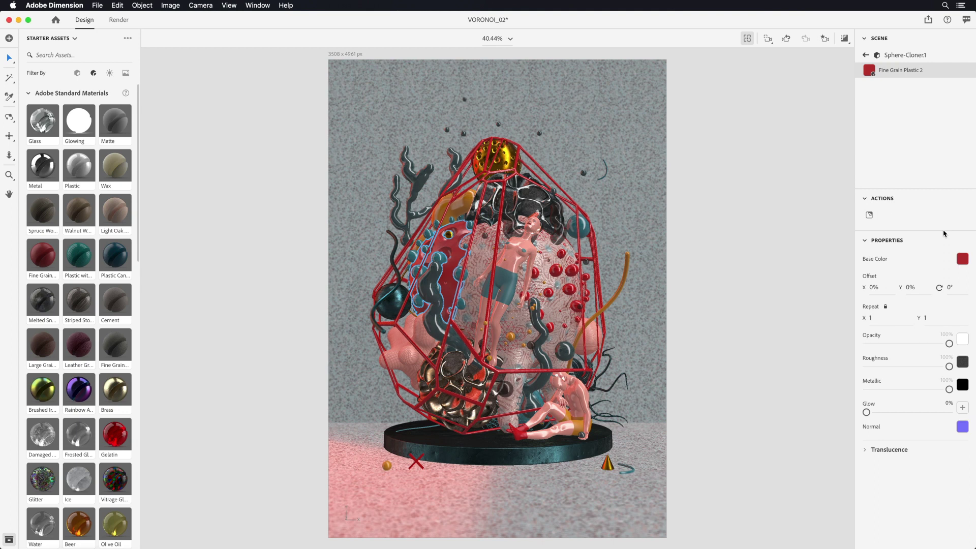
click(961, 259)
click(907, 191)
Resize the red base color texture to 1024 px square via Image Size
click(120, 6)
click(136, 79)
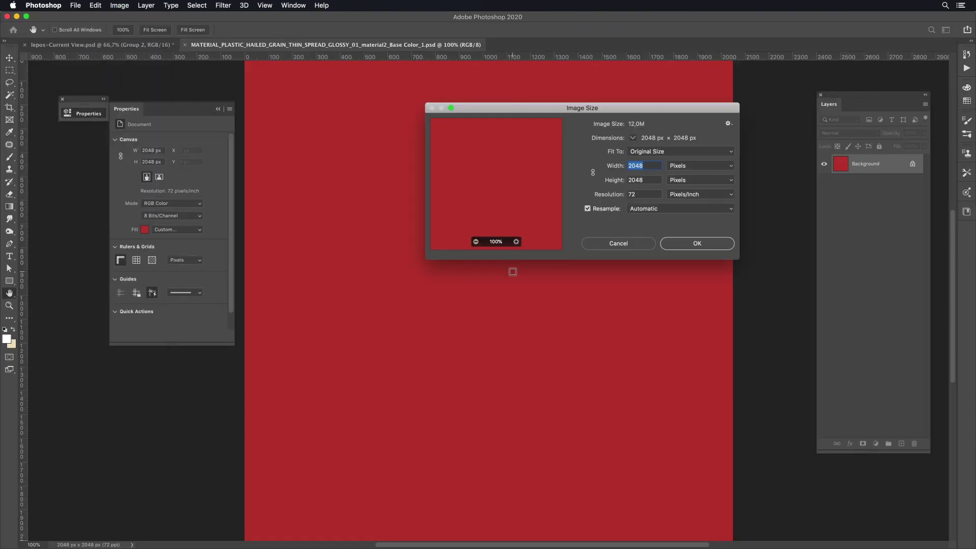
text(1024)
click(706, 242)
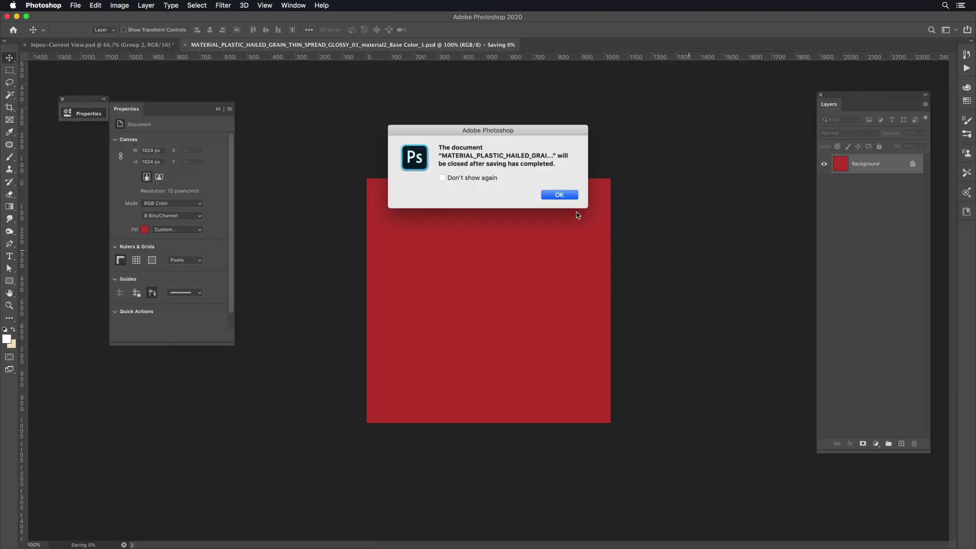